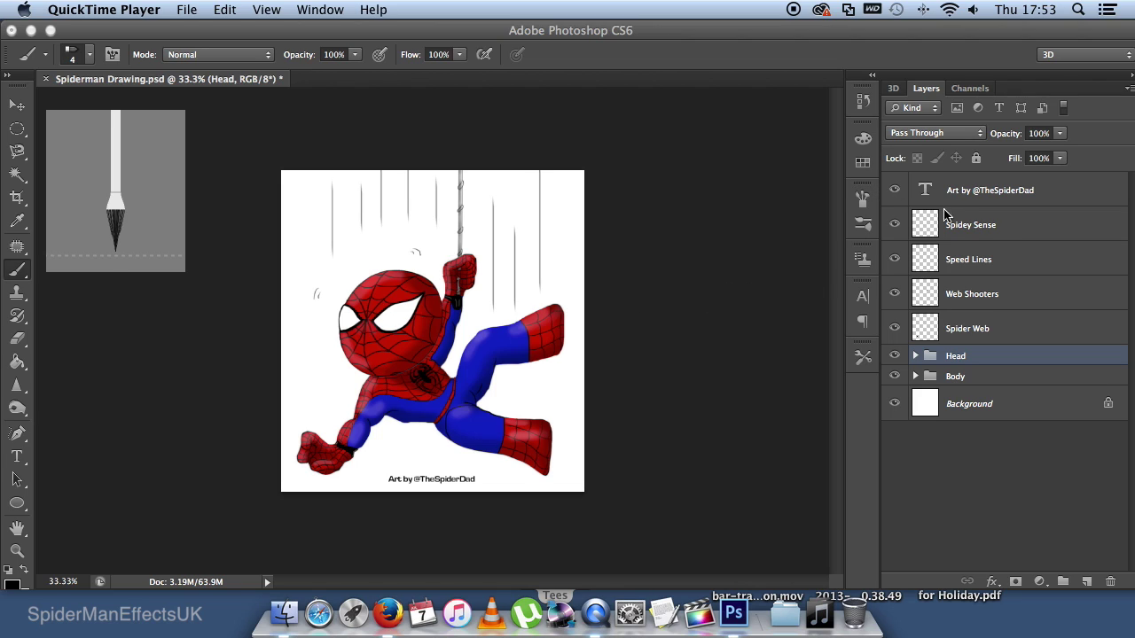
Hide the layers from Spidey Sense down to Spider Web, and show only Head and Head Outline inside the expanded Head group
click(900, 229)
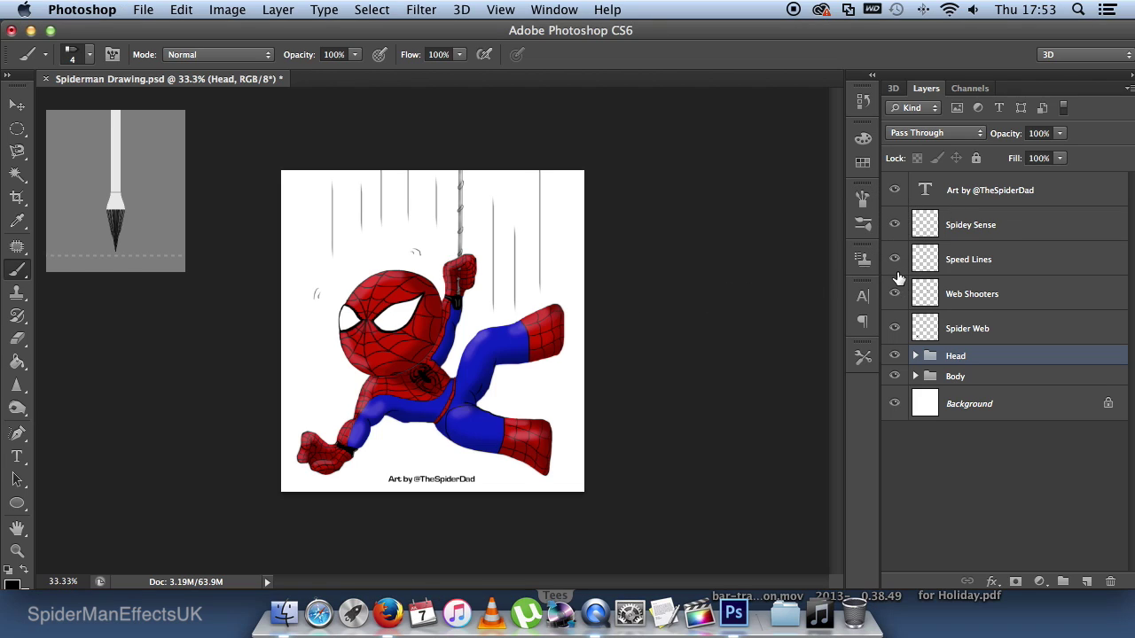
drag(895, 224, 896, 328)
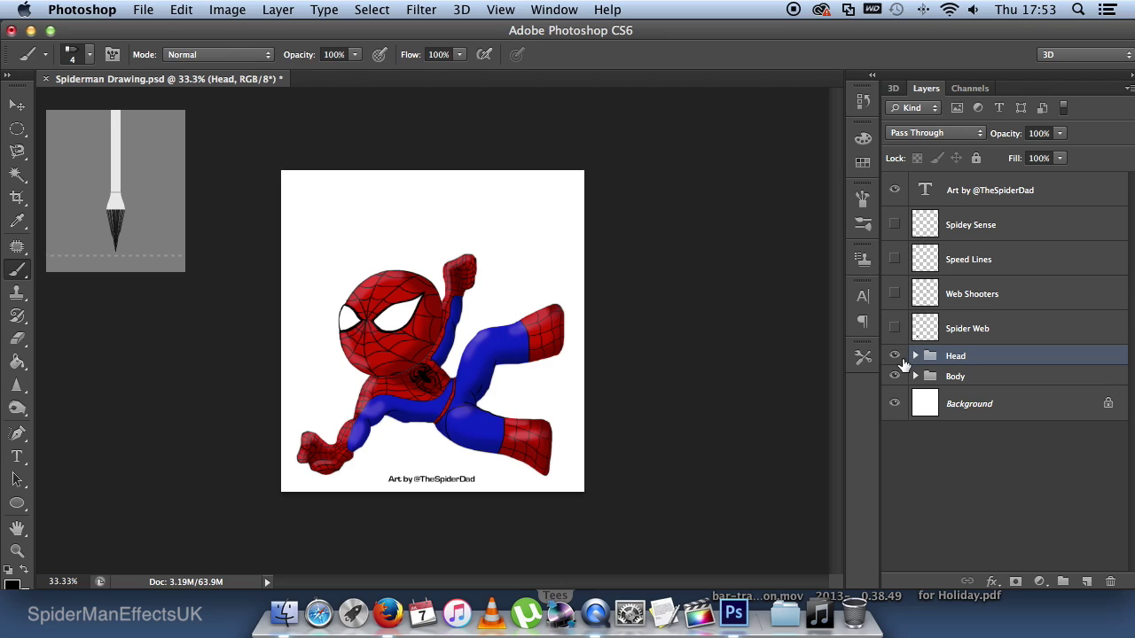
click(915, 356)
click(894, 556)
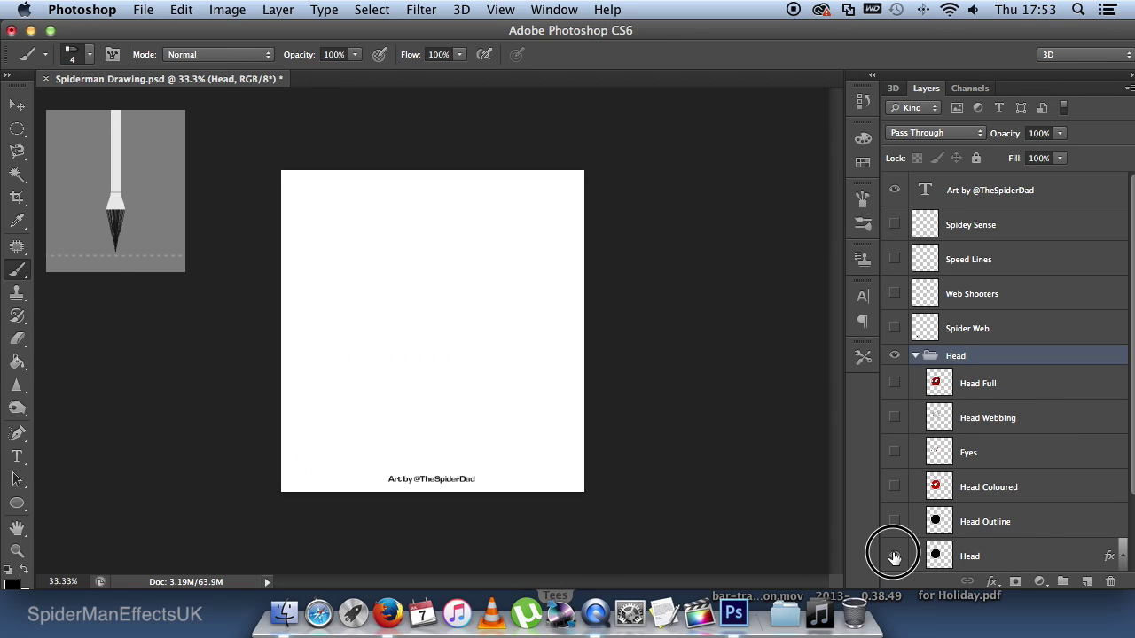
click(894, 521)
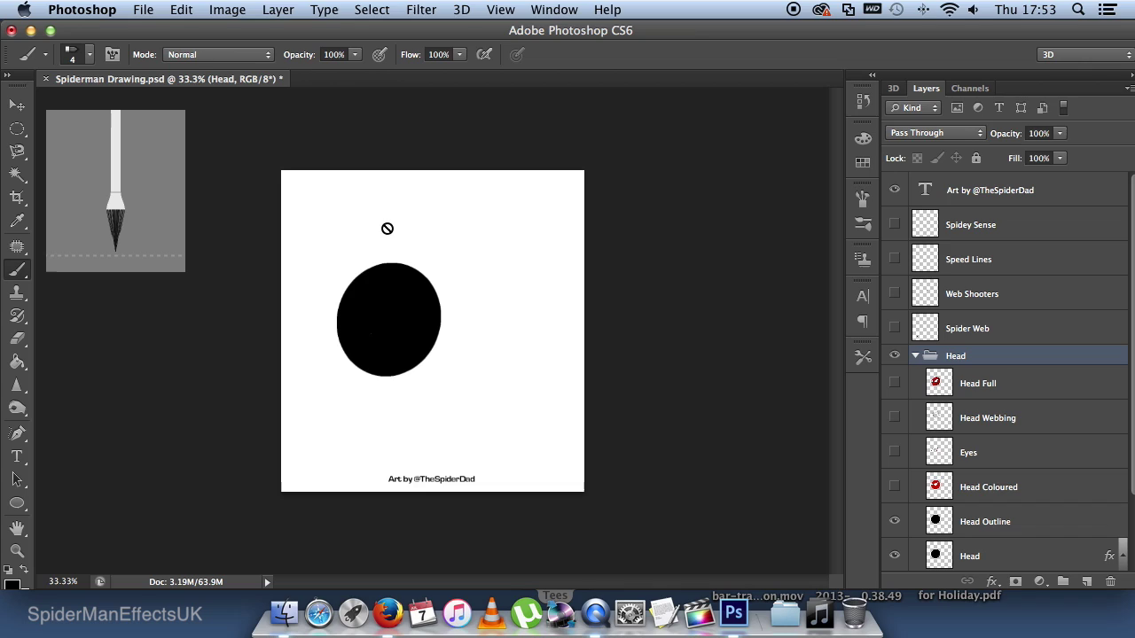
Draw a black ellipse about 313 by 399 px beside the head shape with the Ellipse tool, and undo it
click(17, 504)
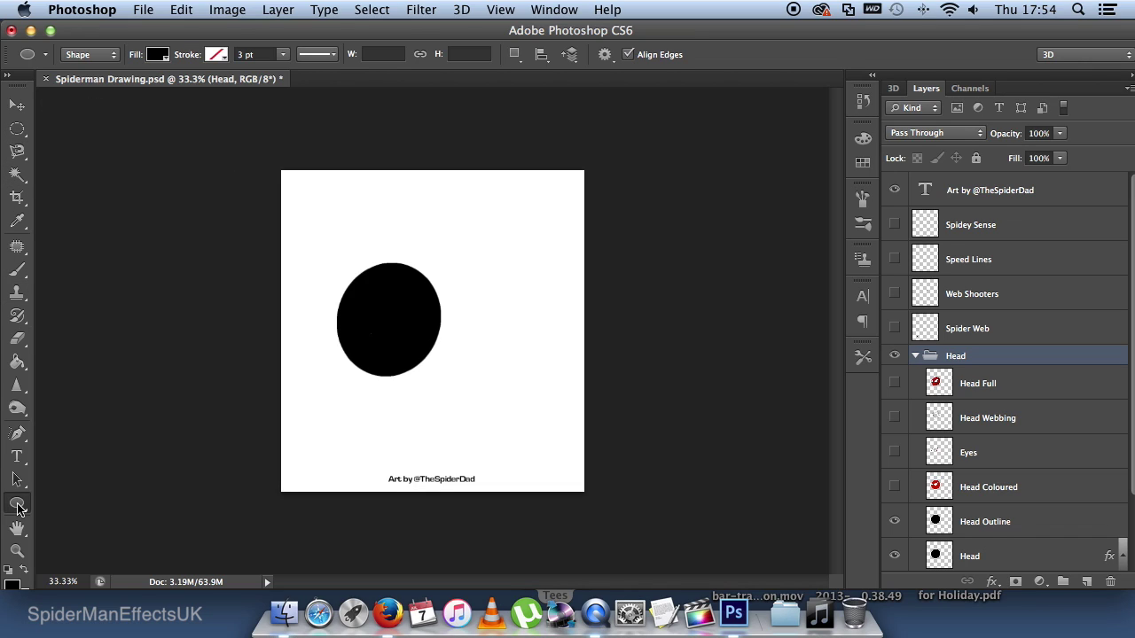
click(18, 505)
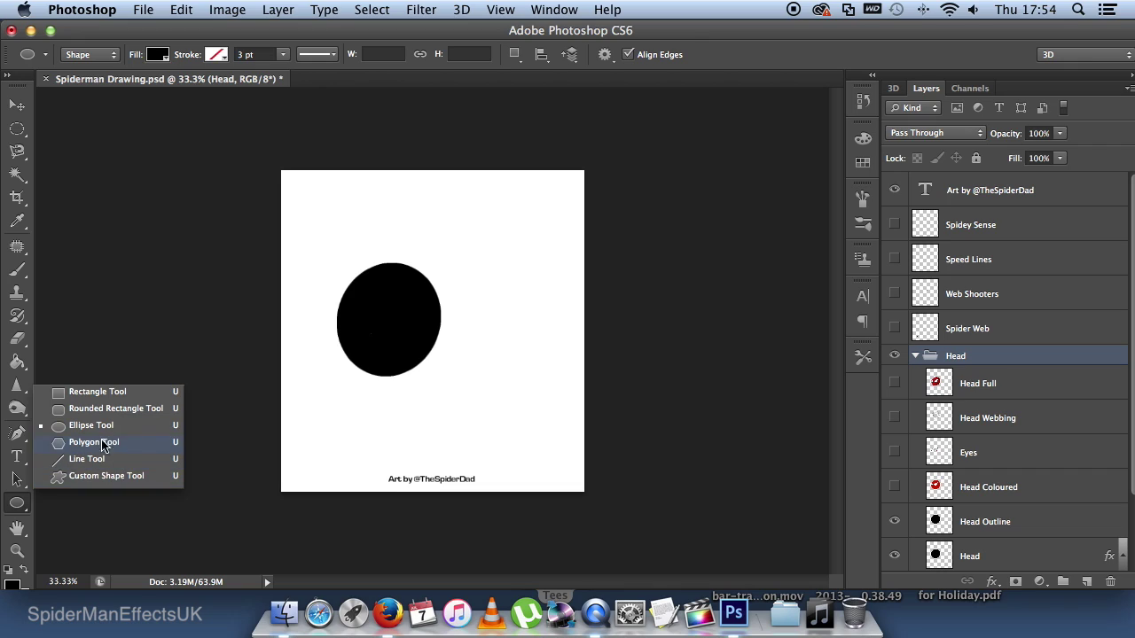
click(77, 426)
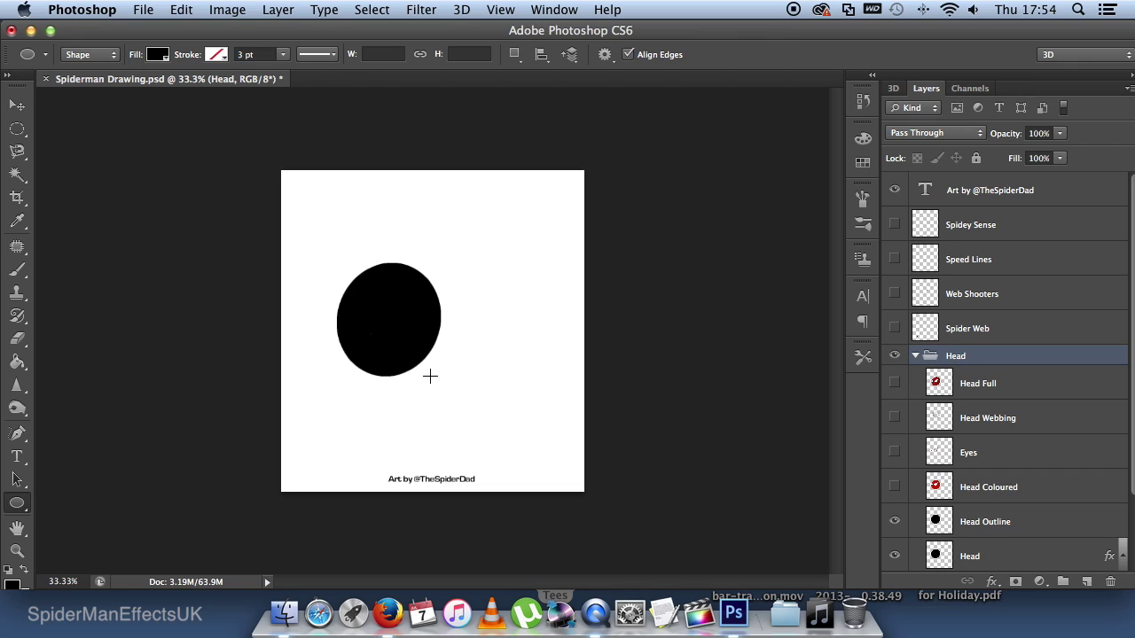
drag(450, 218, 542, 334)
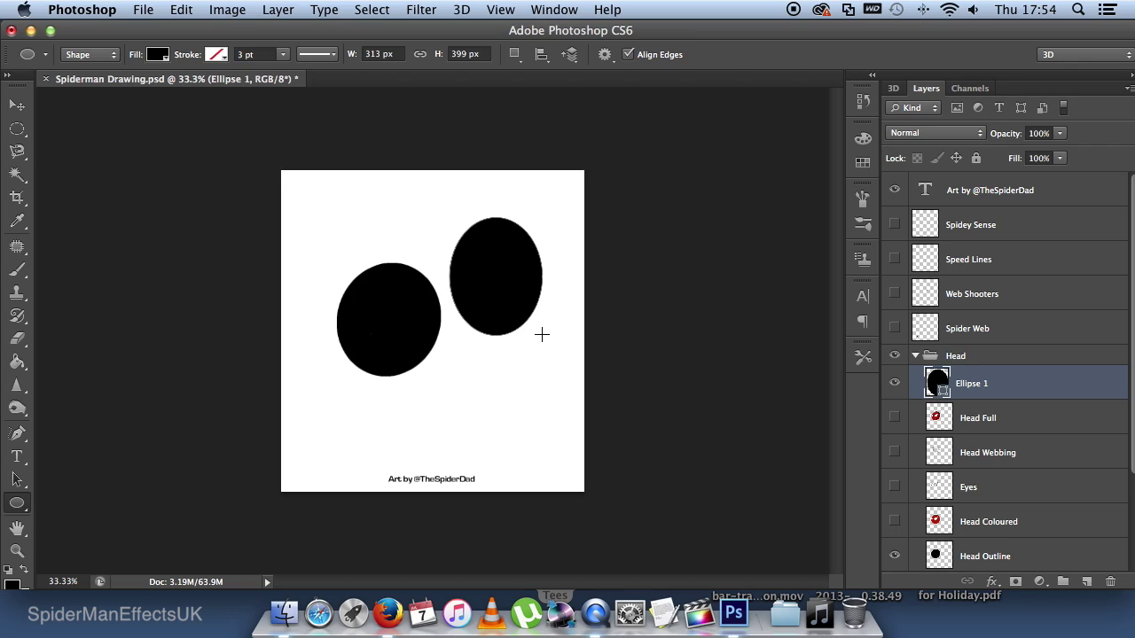
key(super+z)
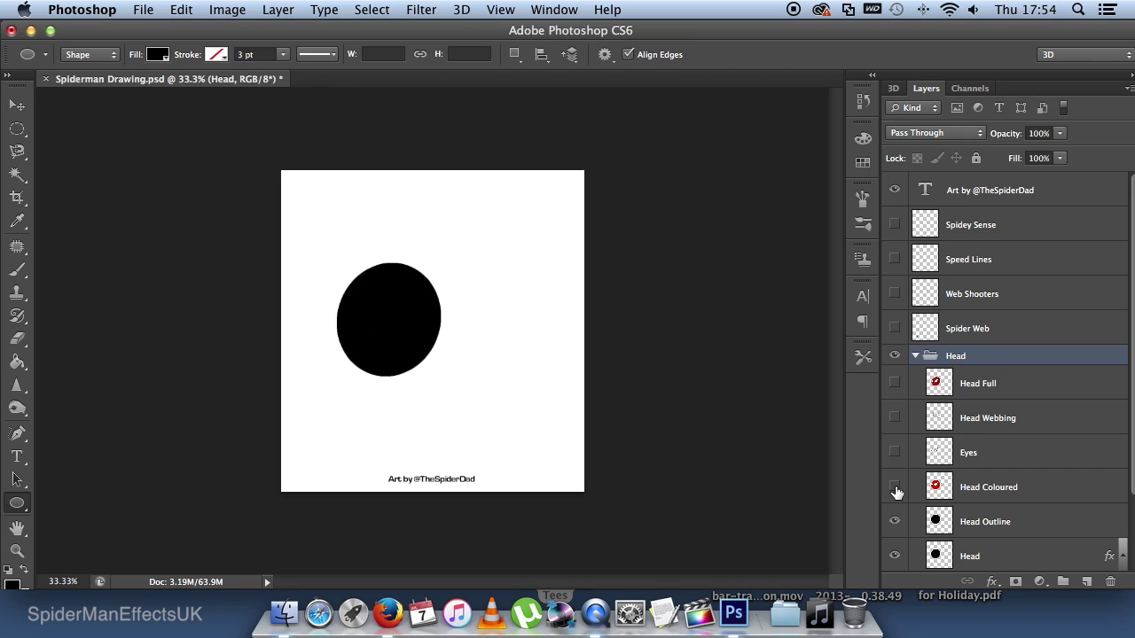
Show the Head Coloured and Eyes layers, and make Eyes the active layer for painting with the 4 px brush
drag(896, 493, 895, 452)
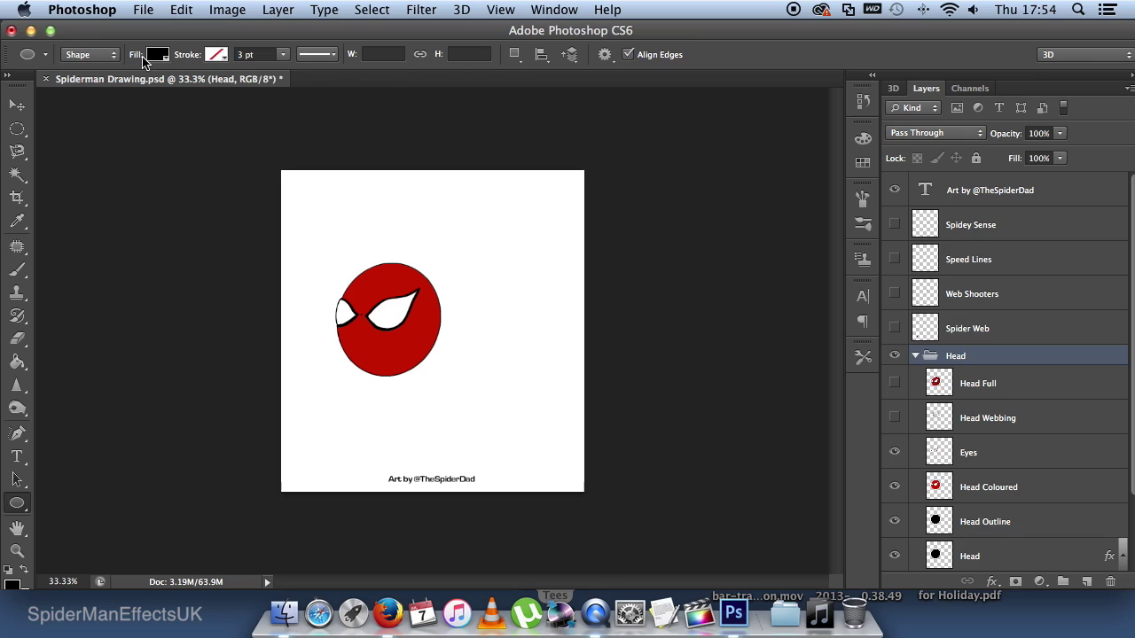
click(17, 270)
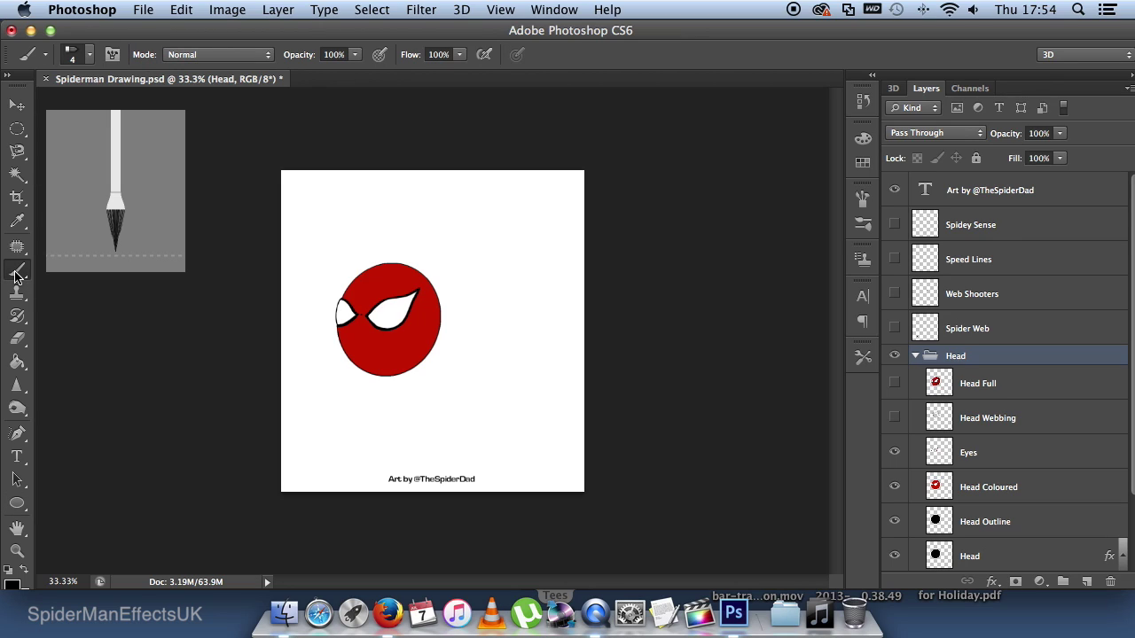
click(89, 55)
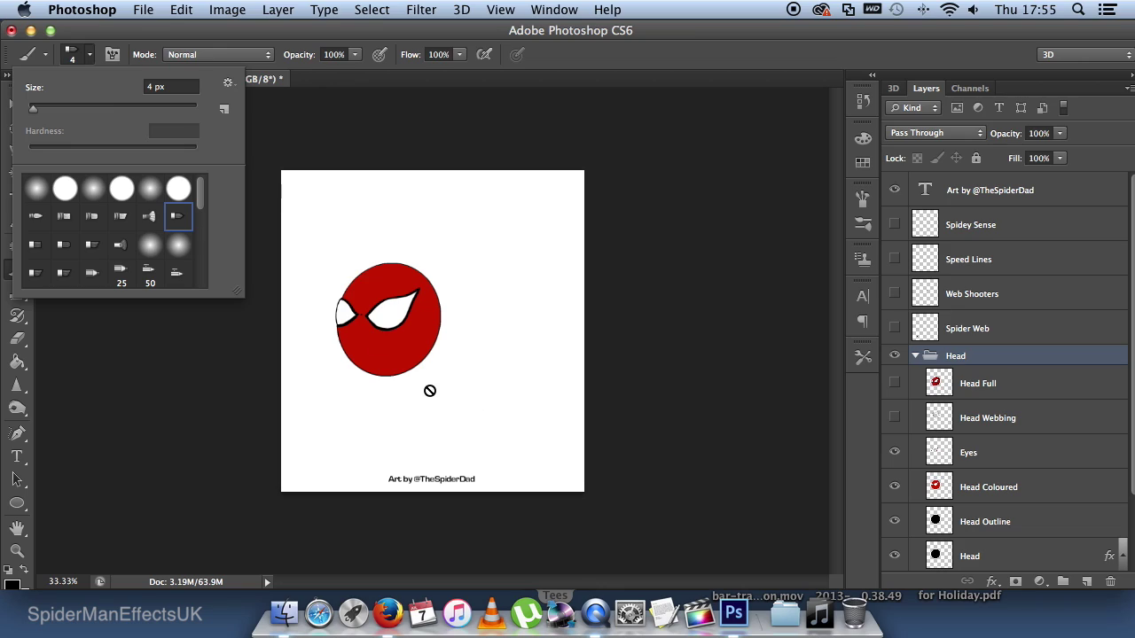
click(974, 455)
double_click(974, 455)
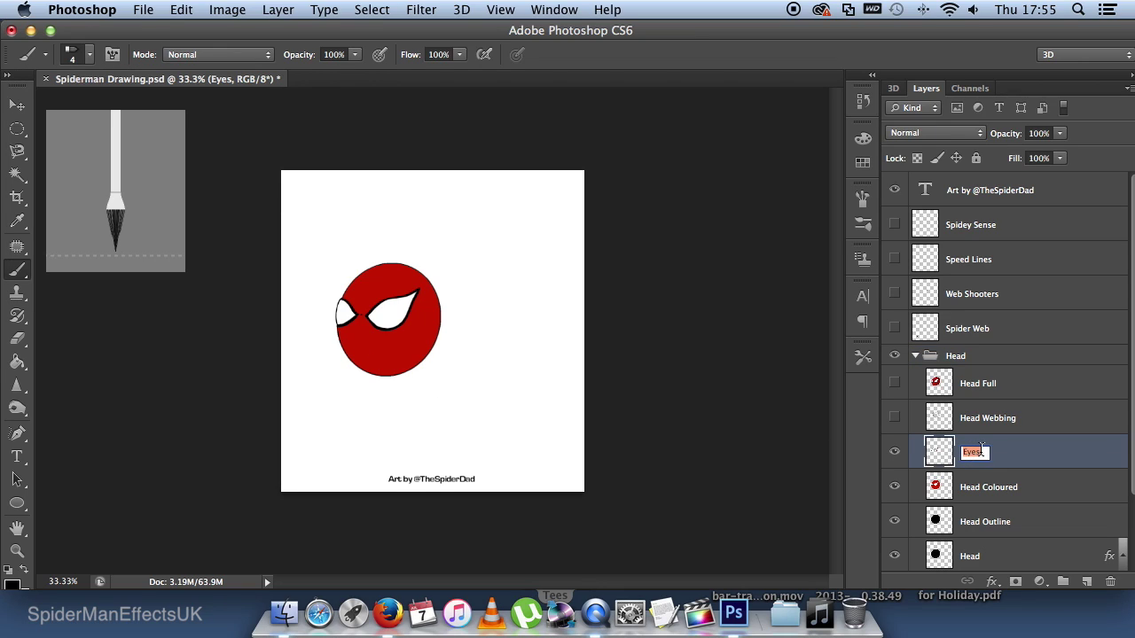
key(Return)
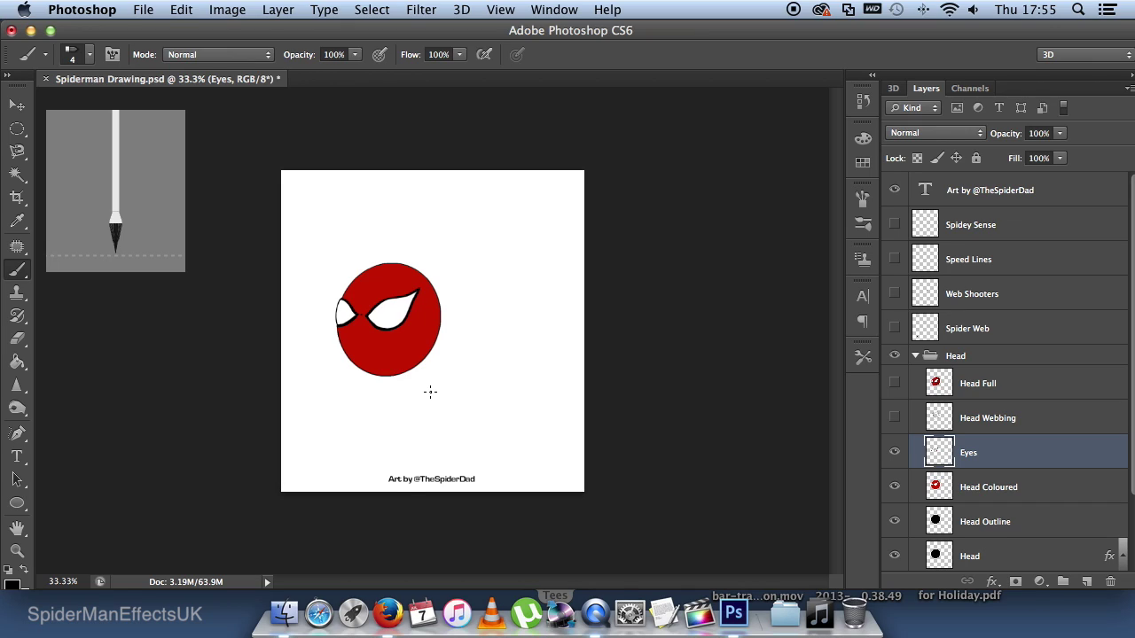
Sketch a teardrop-shaped eye outline with the brush on the blank area below the head, and undo the strokes
drag(429, 401, 519, 360)
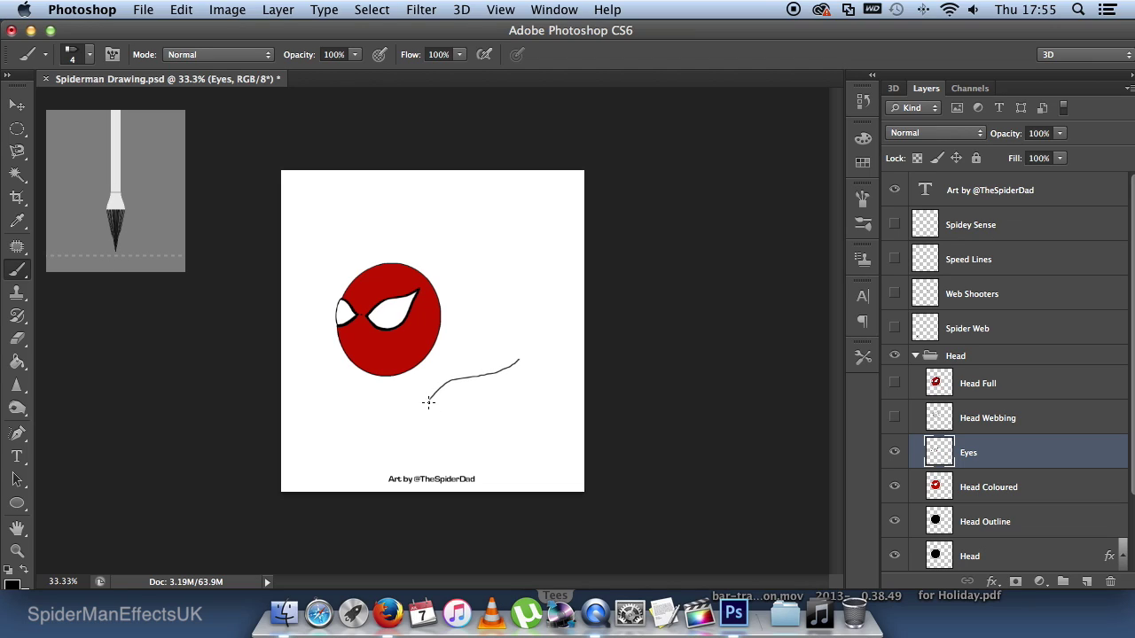
mouse_move(425, 398)
mouse_down()
mouse_move(446, 420)
mouse_move(477, 424)
mouse_move(506, 408)
mouse_move(521, 361)
mouse_move(502, 436)
mouse_move(535, 377)
mouse_up()
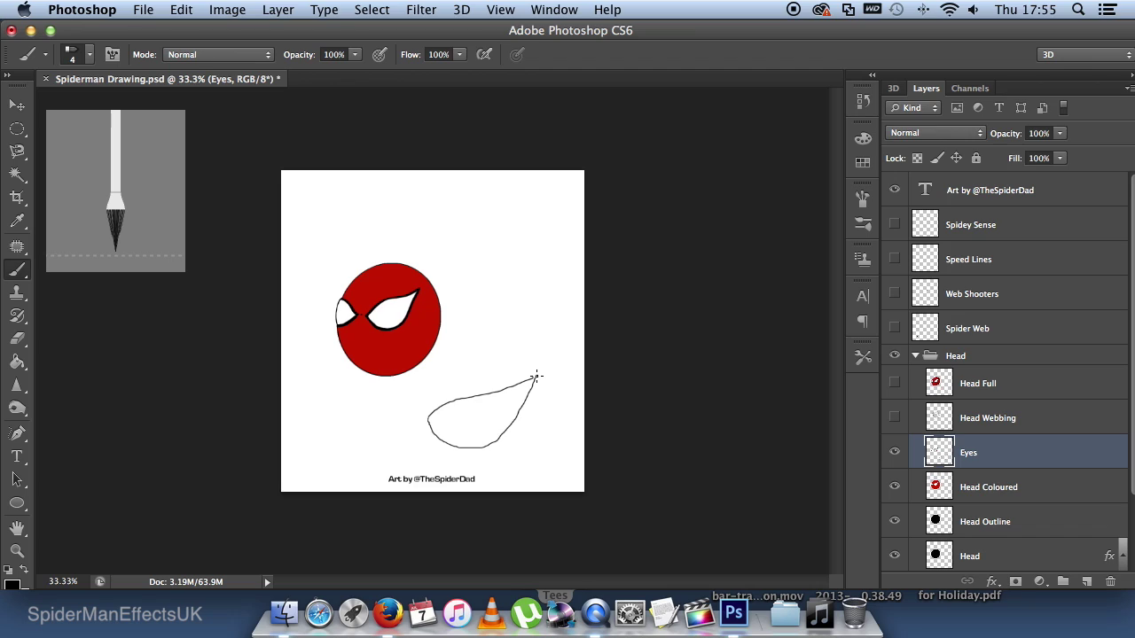
key(super+z)
key(super+z)
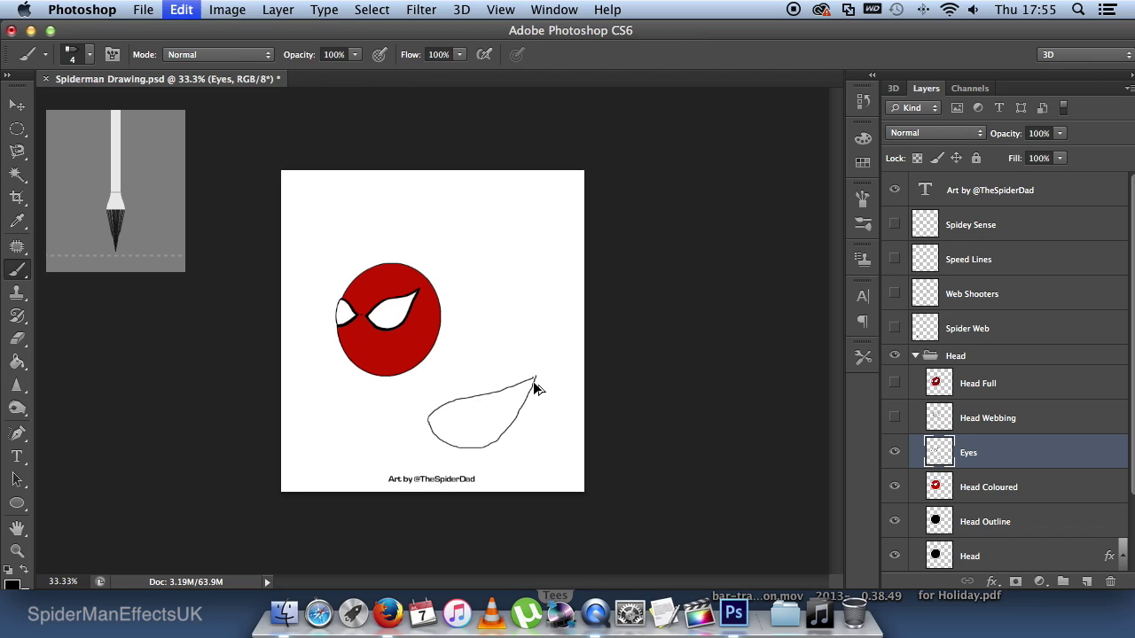
key(super+alt+z)
key(super+alt+z)
key(super+shift+z)
Examine the enlarged head's eyes and the brush size and tip settings
key(v)
key(super+equal)
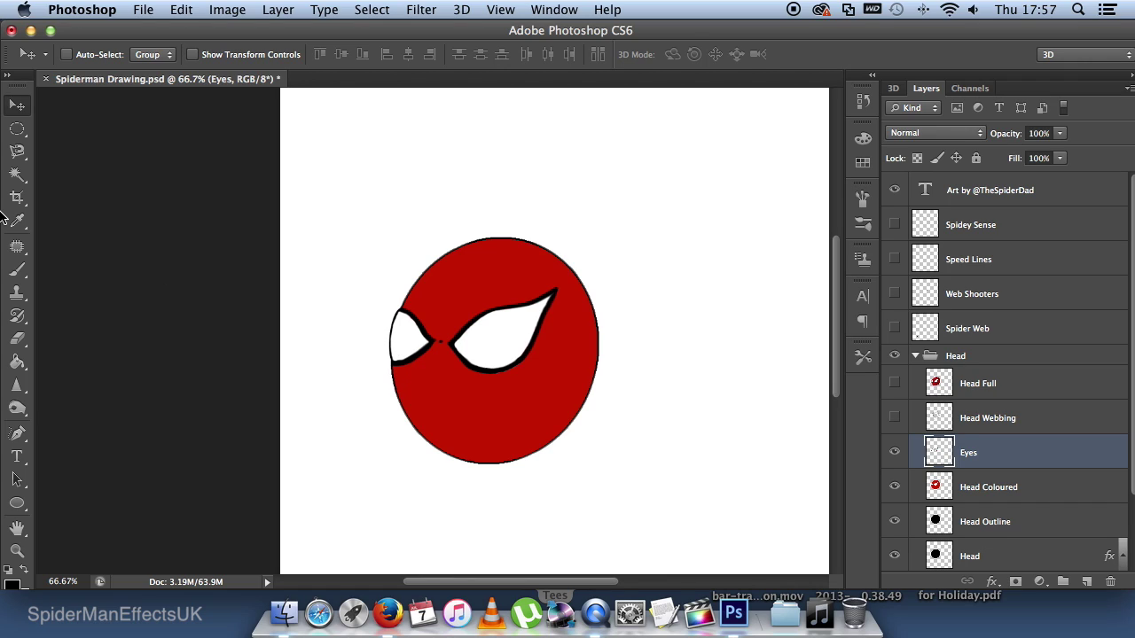
key(b)
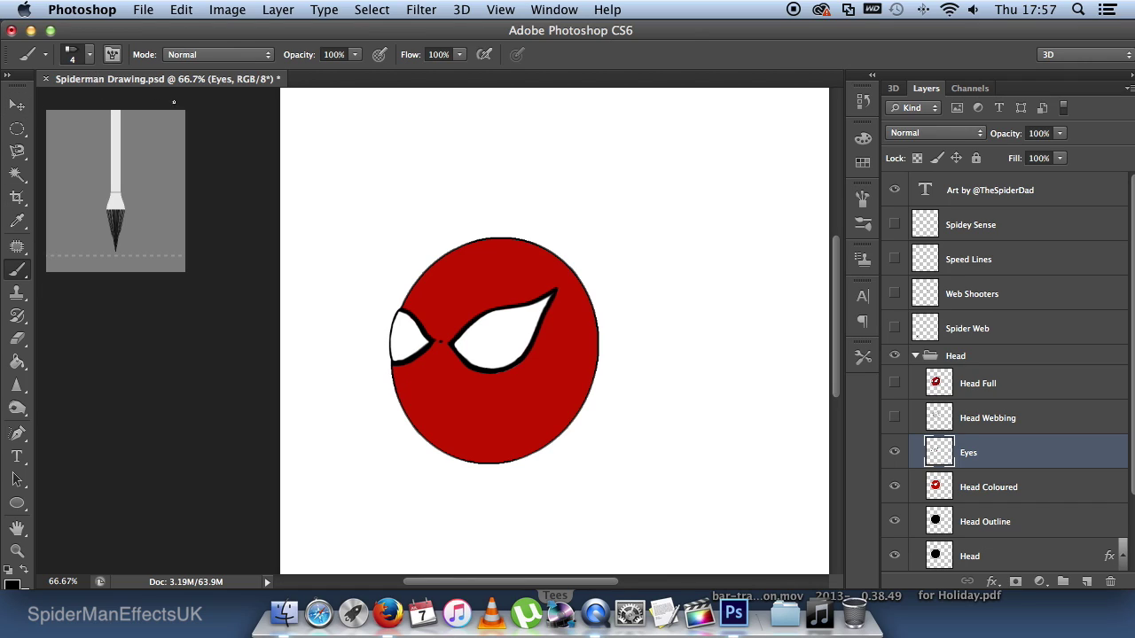
click(91, 56)
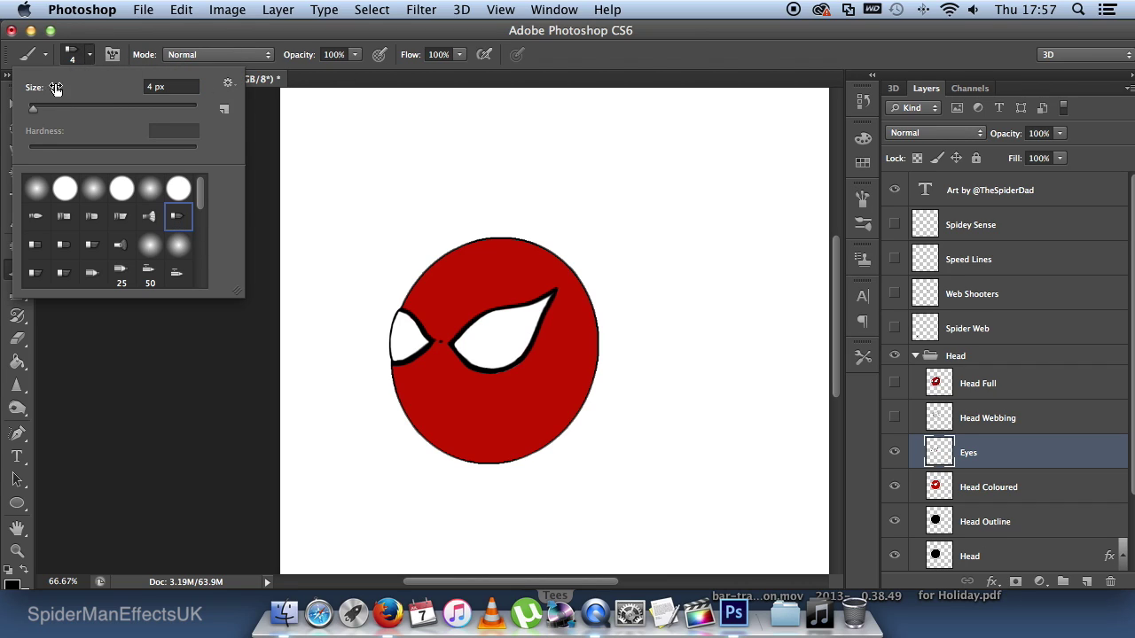
key(v)
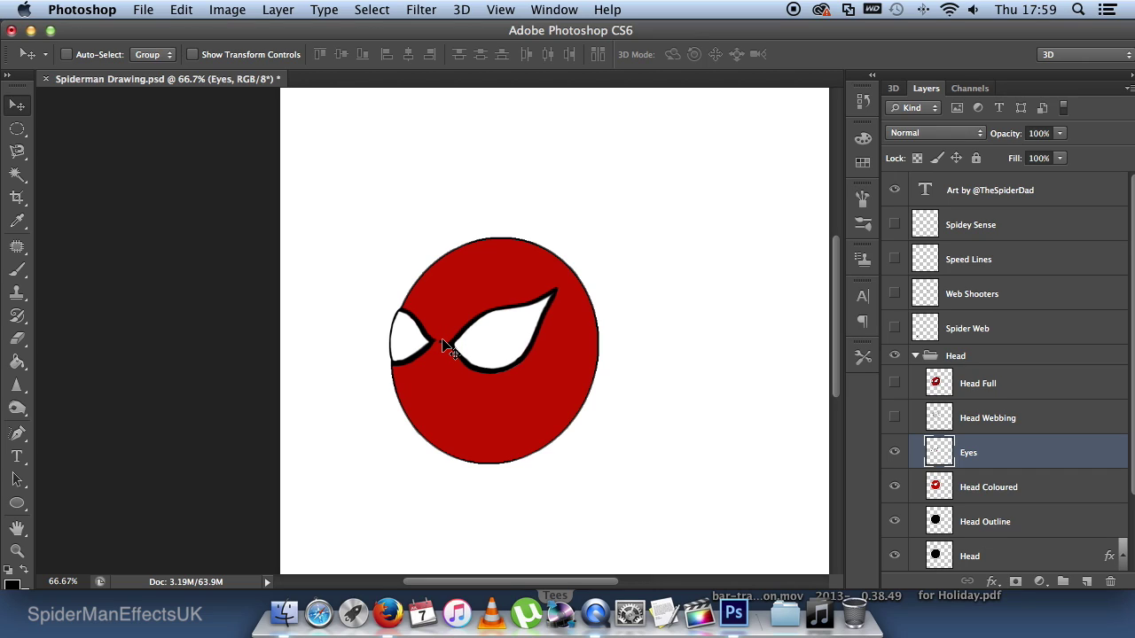
Show the Head Webbing layer and make it the active layer for the Brush tool
click(893, 417)
click(18, 273)
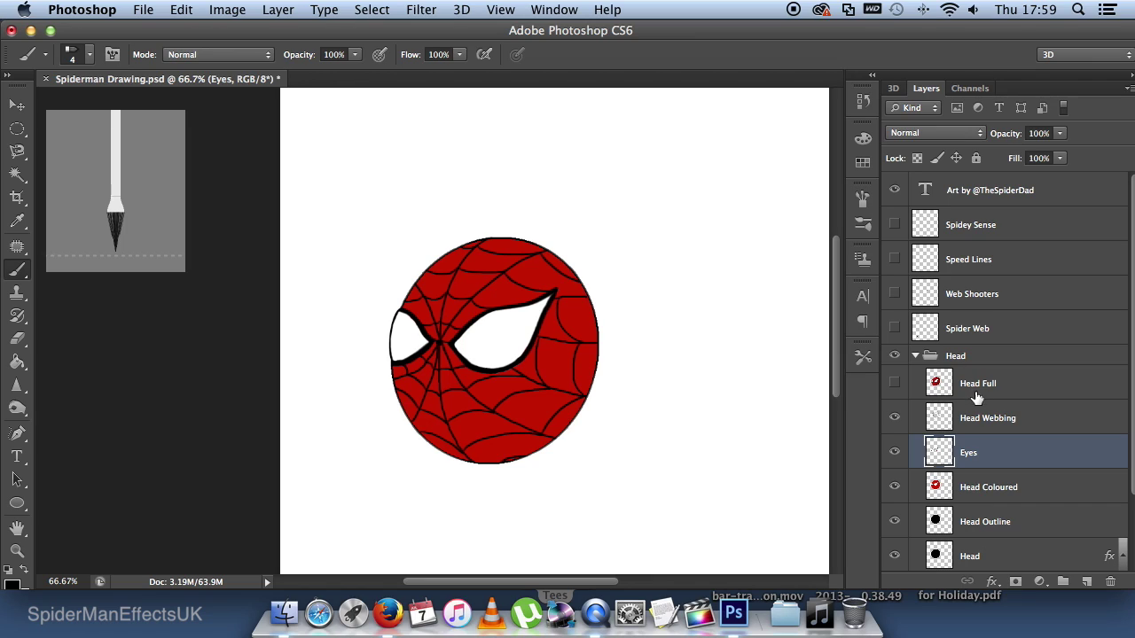
click(971, 421)
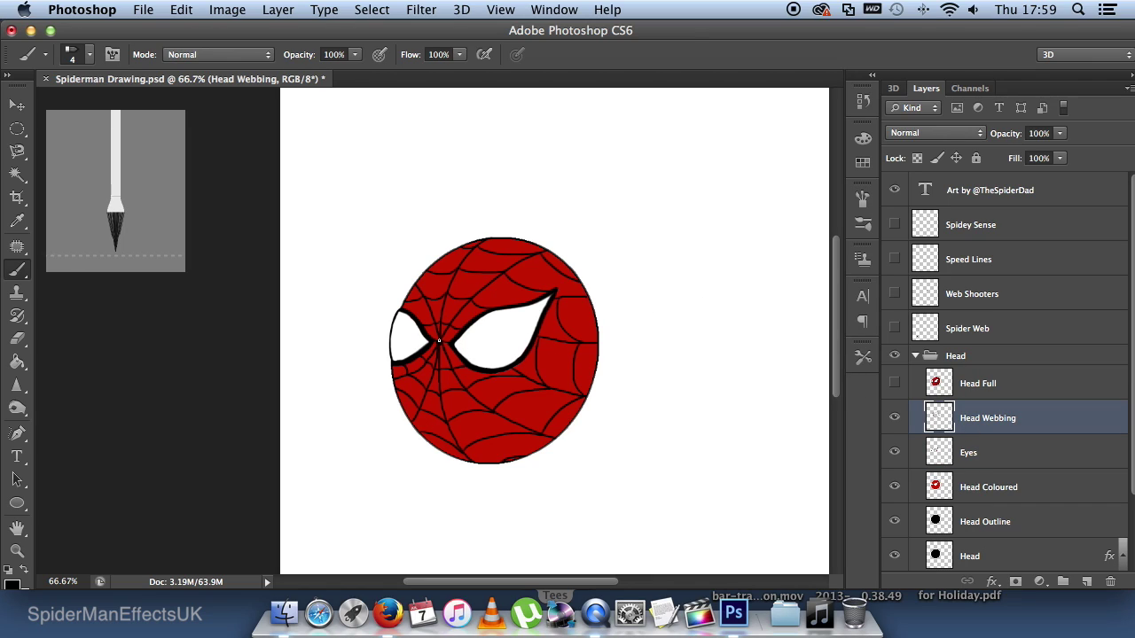
Sketch sample web strands joined by curved threads on the blank area beside the head, and undo them
mouse_move(687, 362)
mouse_down()
mouse_move(704, 281)
mouse_move(750, 237)
mouse_up()
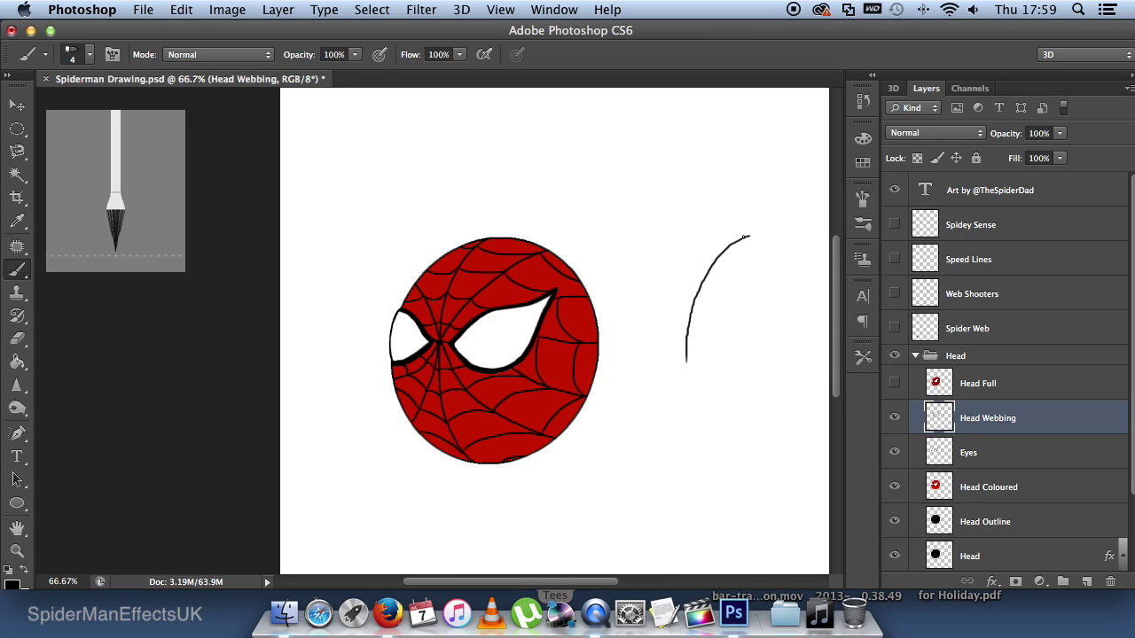
key(super+z)
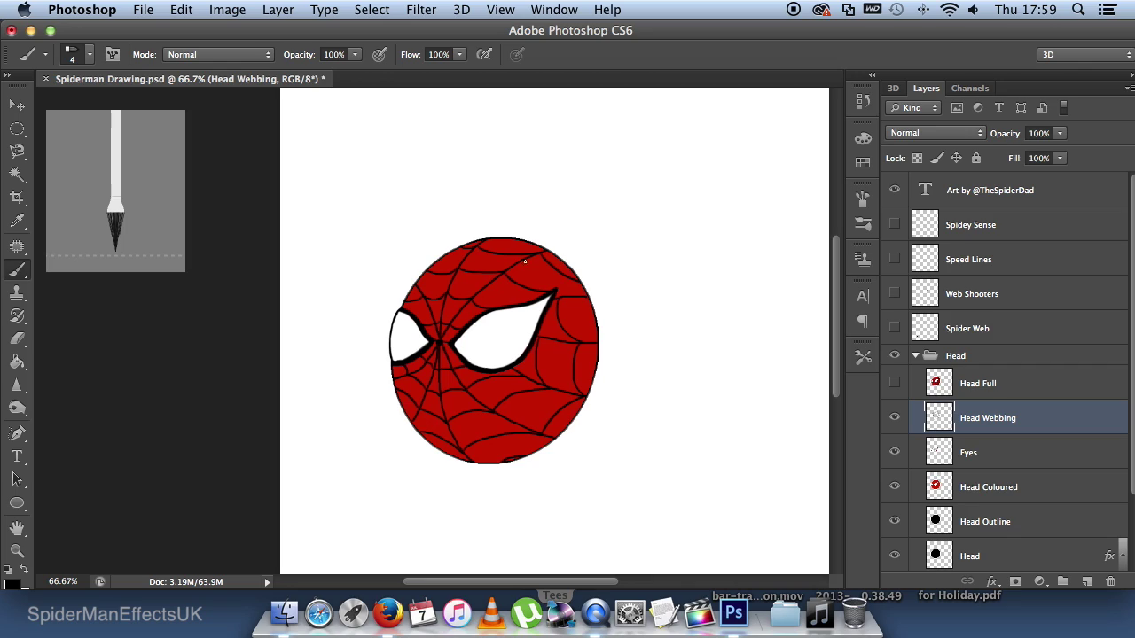
drag(646, 355, 705, 215)
mouse_move(647, 354)
mouse_down()
mouse_move(674, 307)
mouse_move(735, 250)
mouse_up()
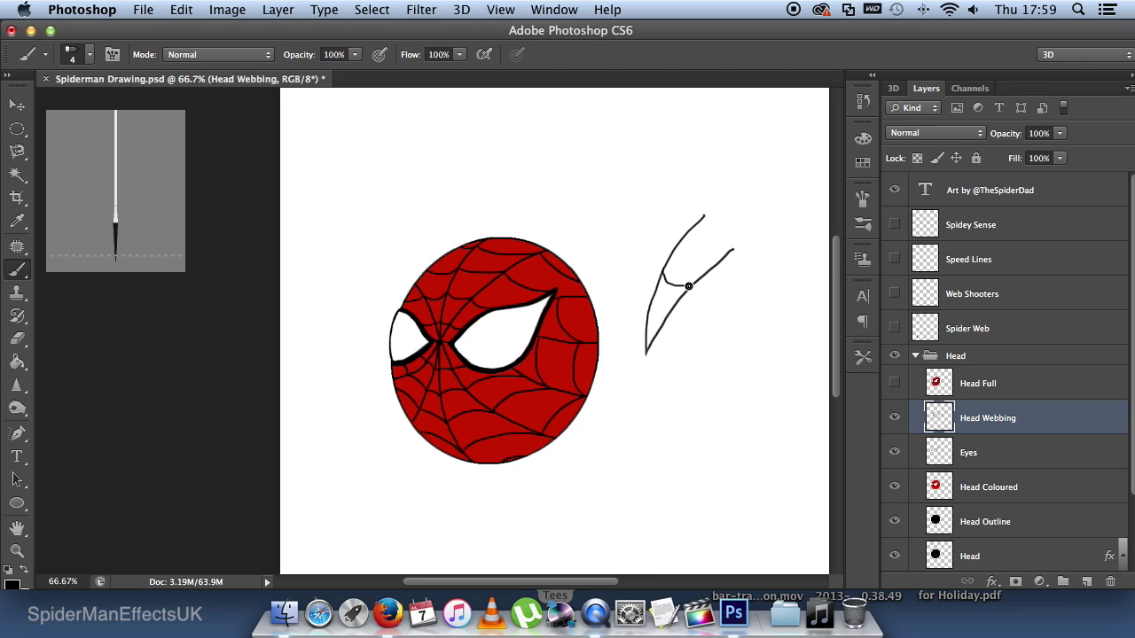
mouse_move(693, 285)
mouse_down()
mouse_move(702, 306)
mouse_move(733, 314)
mouse_up()
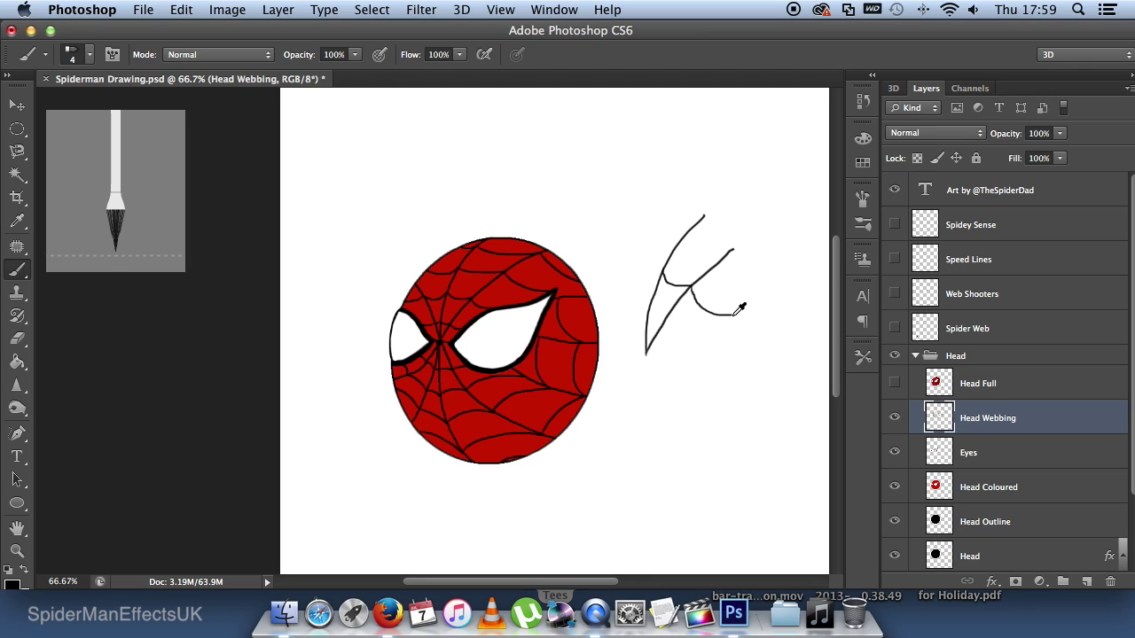
key(super+alt+z)
key(super+alt+z)
key(super+alt+z)
Collapse the Head group, and browse the "spiderman cartoon" image results in Firefox for a body pose before switching back to Photoshop
click(915, 358)
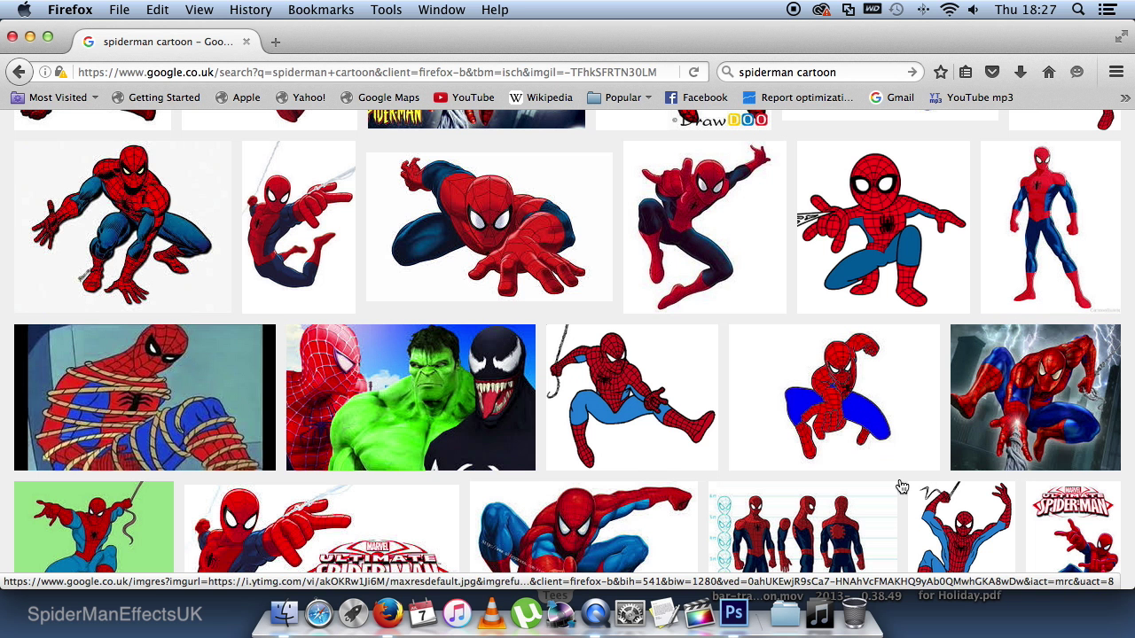
scroll(616, 398, down, 1)
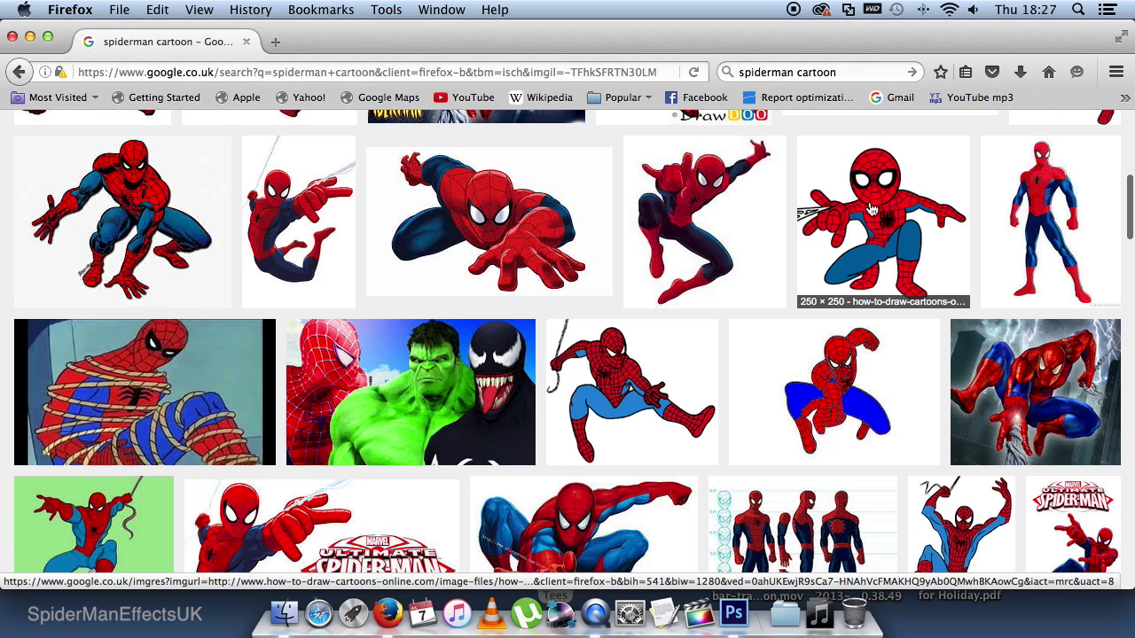
key(super+Tab)
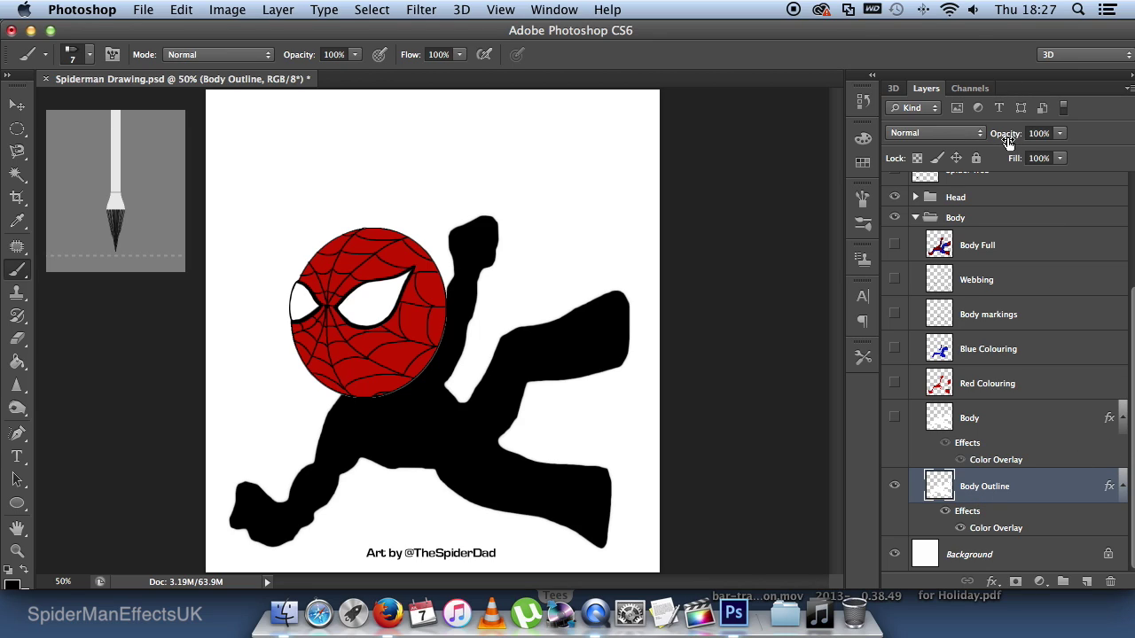
Lower the Body Outline layer's opacity to 67% and add a new layer directly above it
drag(1009, 135, 976, 134)
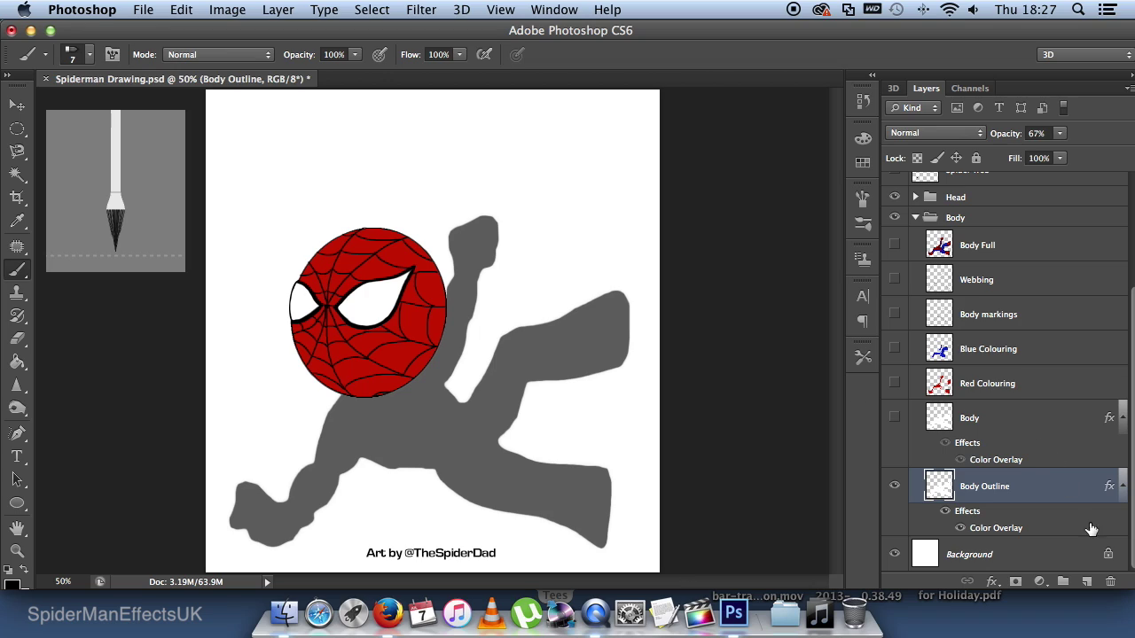
click(1087, 581)
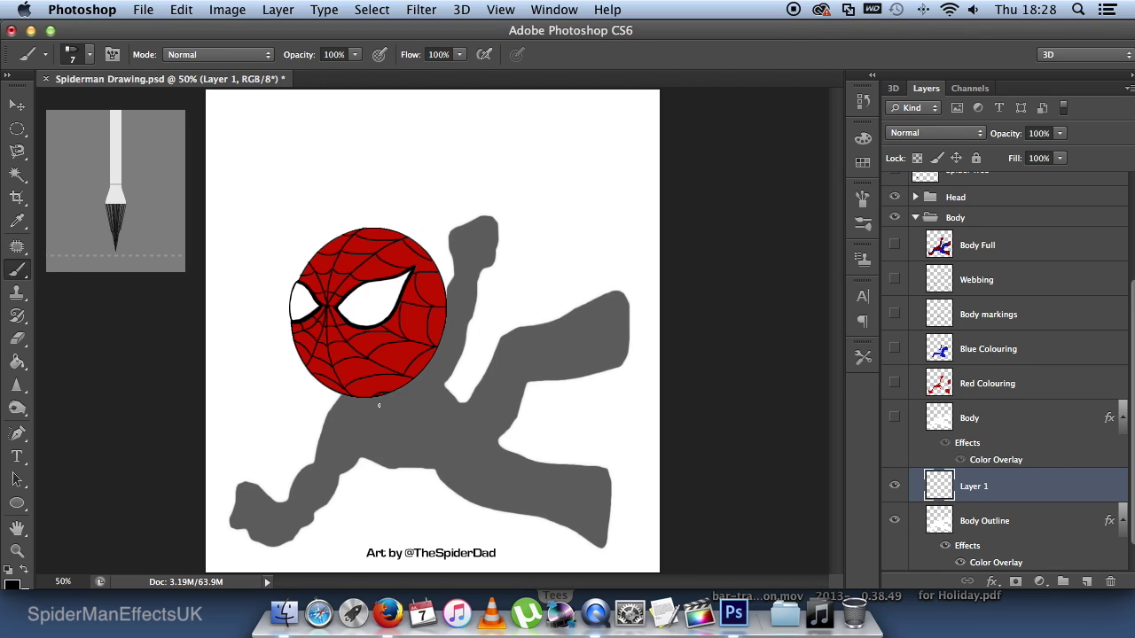
Trace the contour of the grey body silhouette, including arms and legs, in black with the 7 px brush on the new layer
mouse_move(341, 395)
mouse_down()
mouse_move(315, 467)
mouse_move(290, 502)
mouse_up()
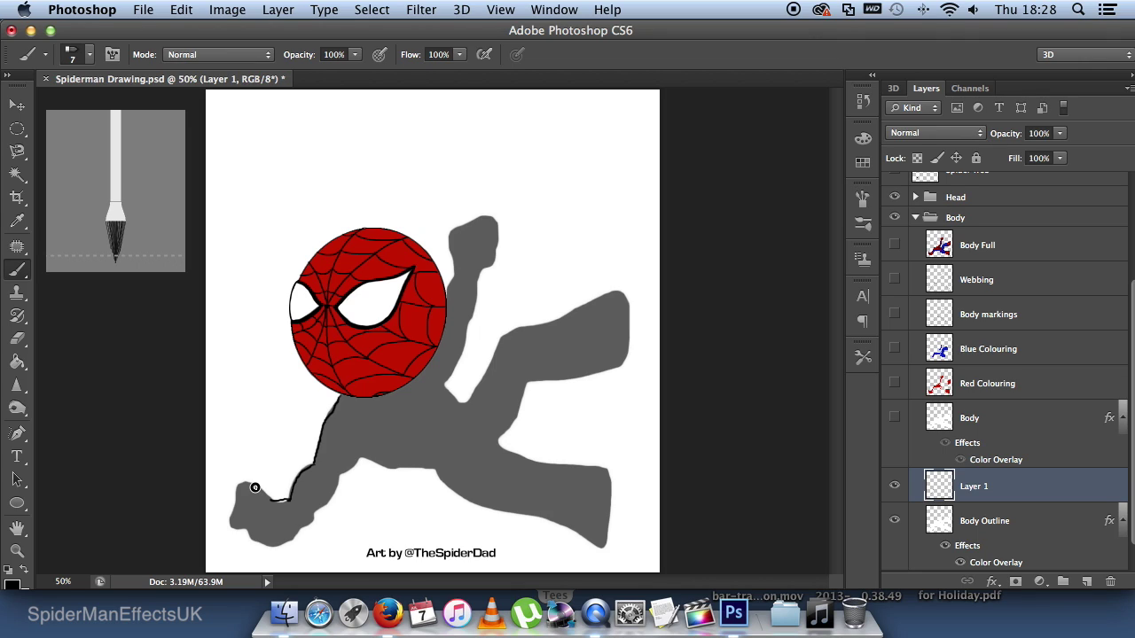
mouse_move(254, 488)
mouse_down()
mouse_move(626, 305)
mouse_move(625, 364)
mouse_move(534, 382)
mouse_move(500, 435)
mouse_move(520, 457)
mouse_move(607, 480)
mouse_move(613, 542)
mouse_move(560, 535)
mouse_up()
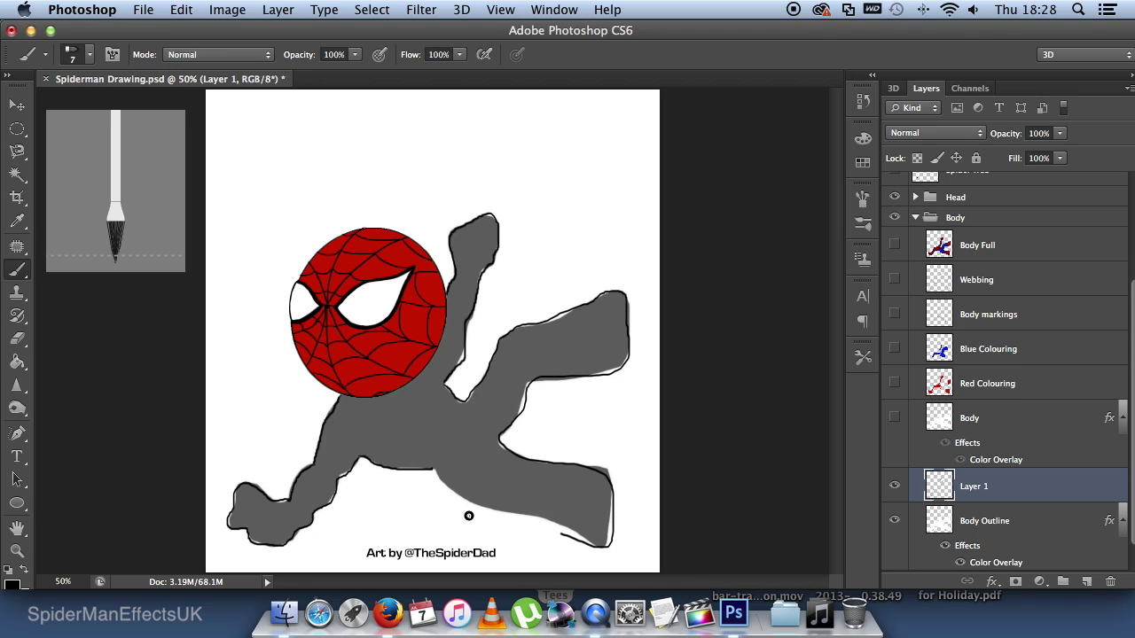
drag(470, 516, 444, 468)
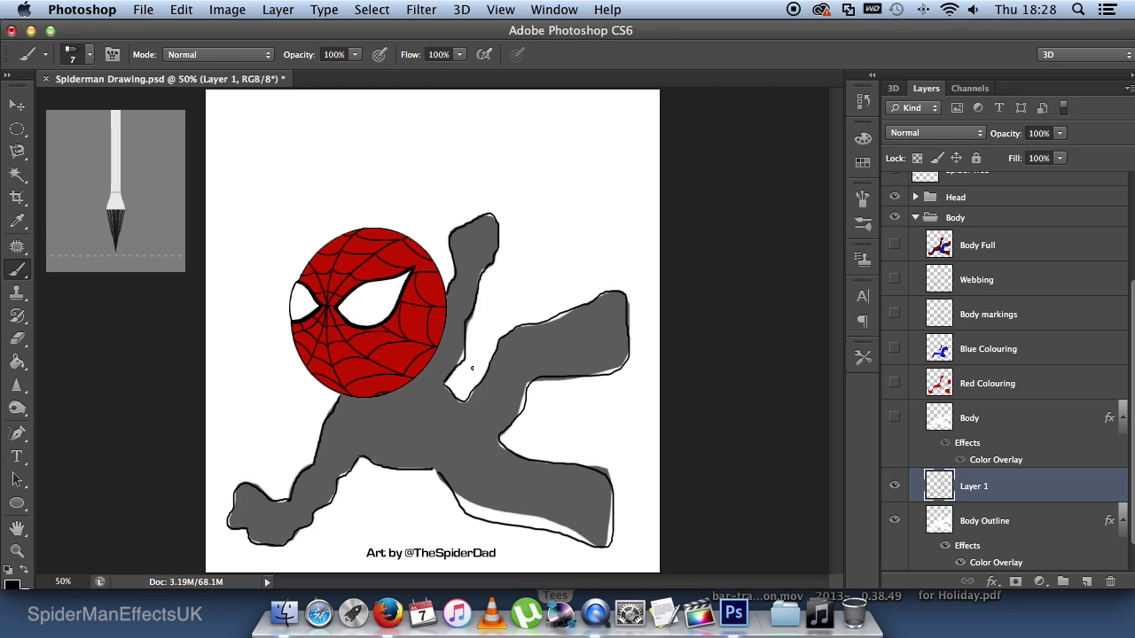
Erase the stray outline between the raised arm and the upper leg with the 20 px eraser, and redraw it with the 7 px brush
click(16, 338)
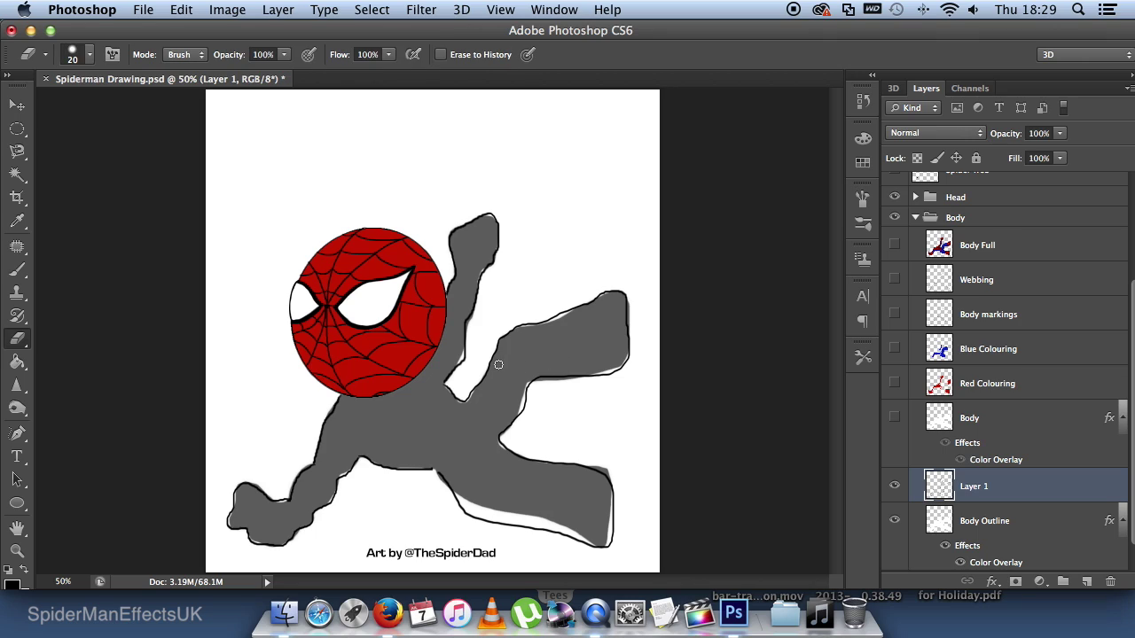
mouse_move(475, 360)
mouse_down()
mouse_move(463, 355)
mouse_move(454, 376)
mouse_move(457, 350)
mouse_move(462, 359)
mouse_up()
click(17, 269)
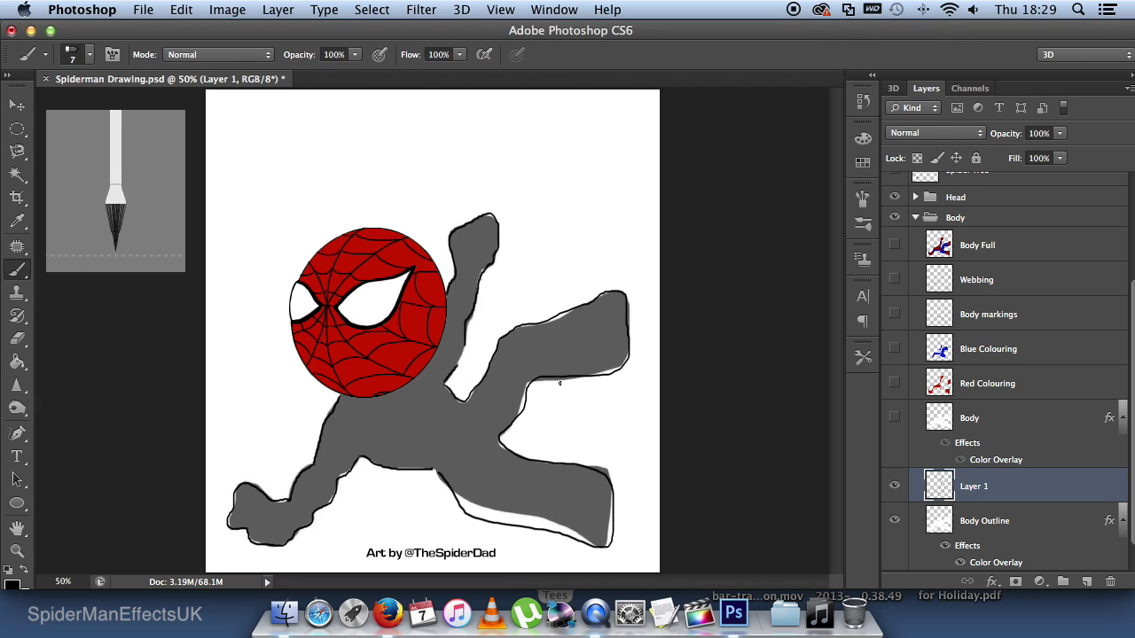
drag(462, 350, 495, 349)
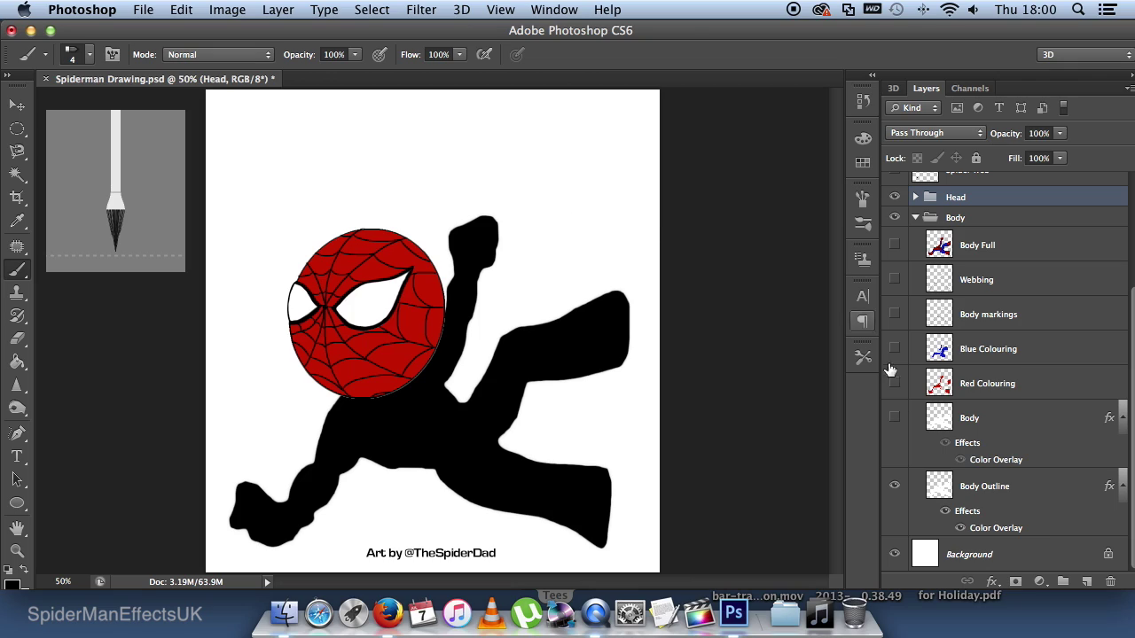
Show the Body and Body markings layers, and nudge the Head group slightly to the right
click(894, 420)
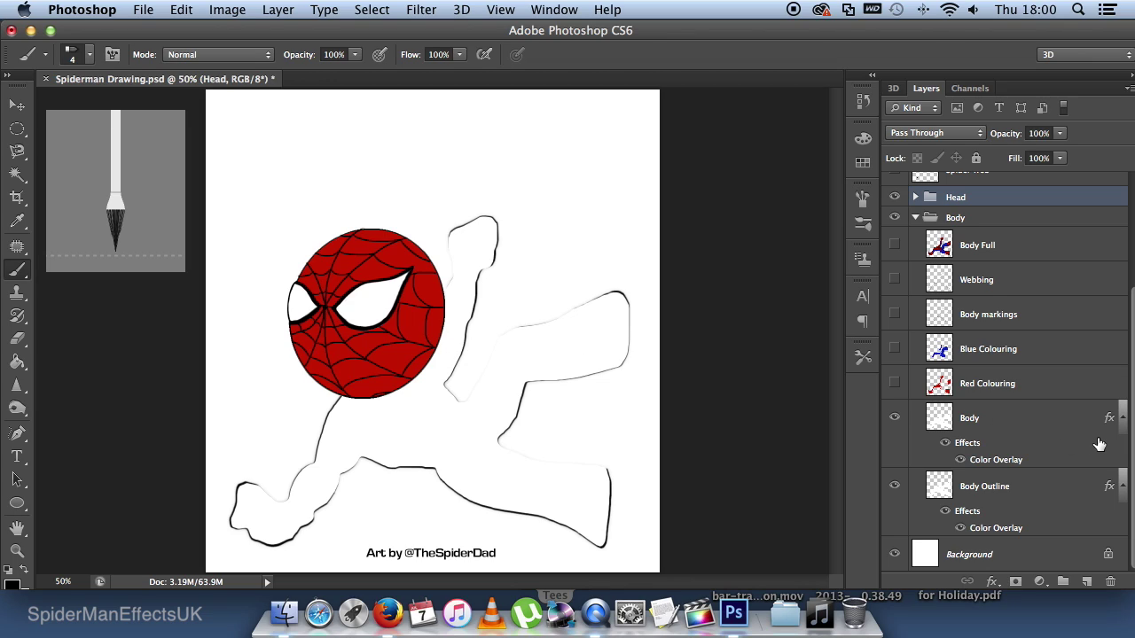
click(894, 315)
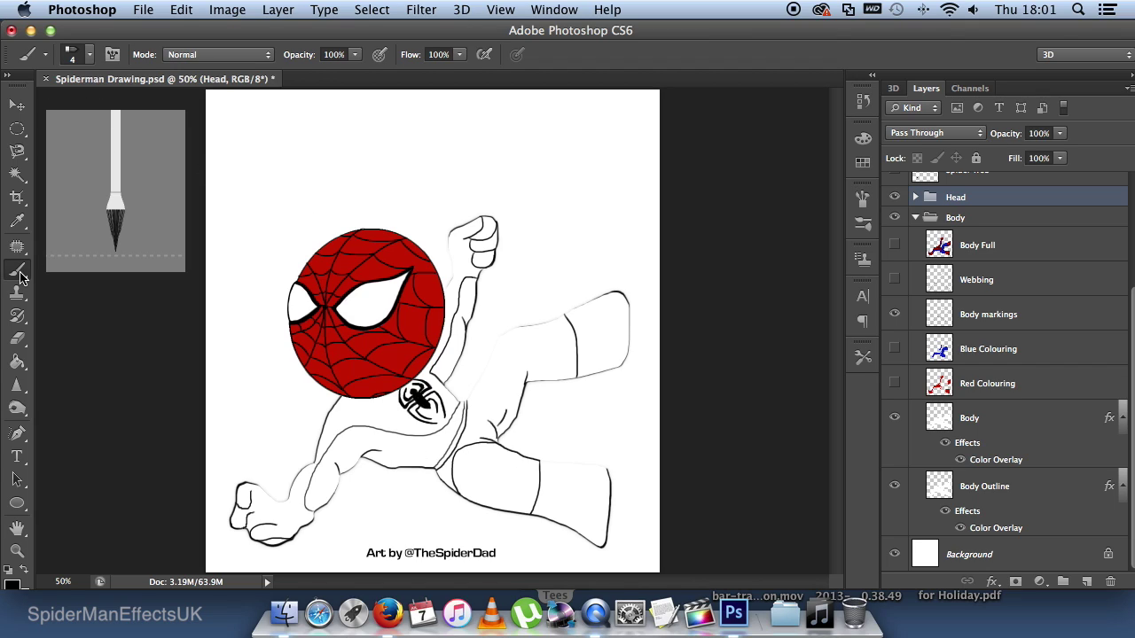
mouse_move(74, 237)
click(90, 55)
key(v)
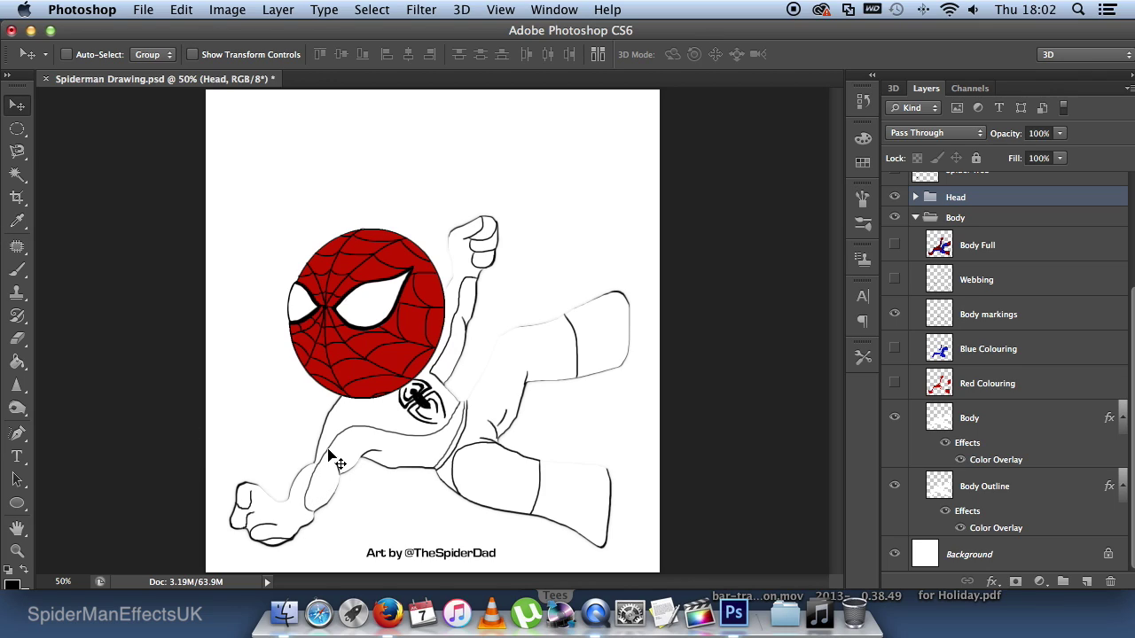
drag(379, 432, 382, 430)
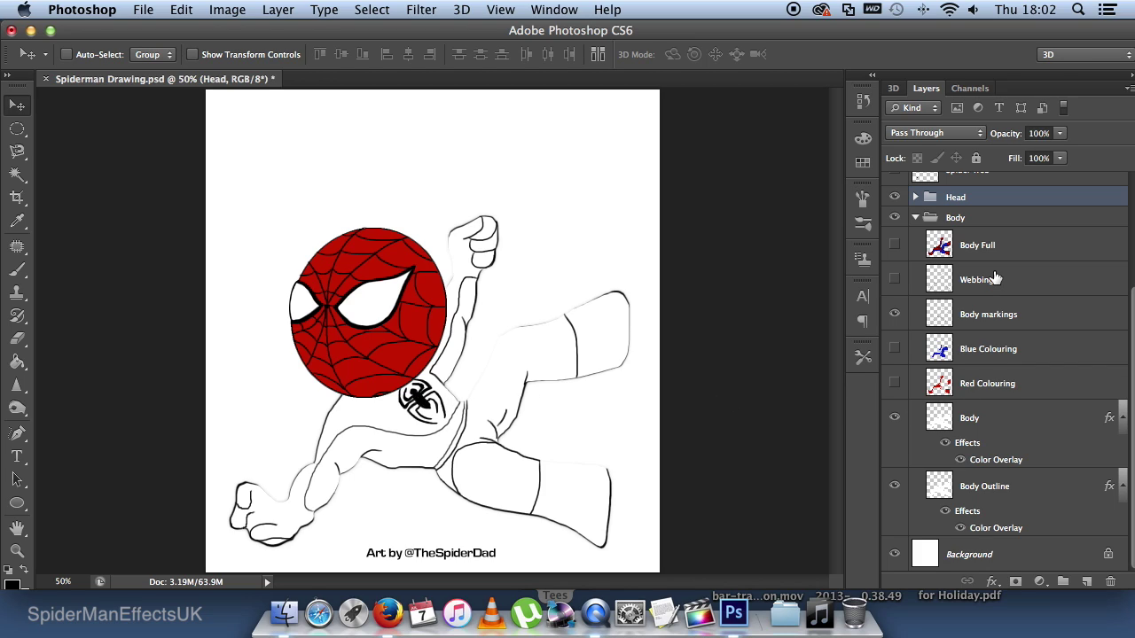
Show the Webbing layer in the Body group, and inspect the web lines on the chest and lowered arm
scroll(995, 279, up, 3)
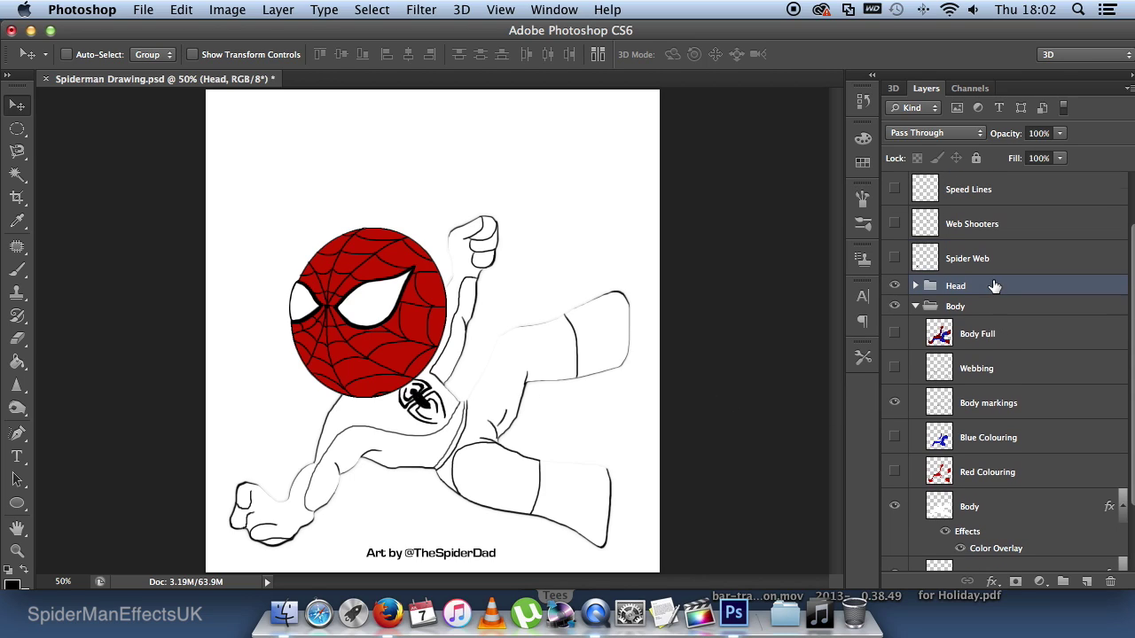
click(894, 369)
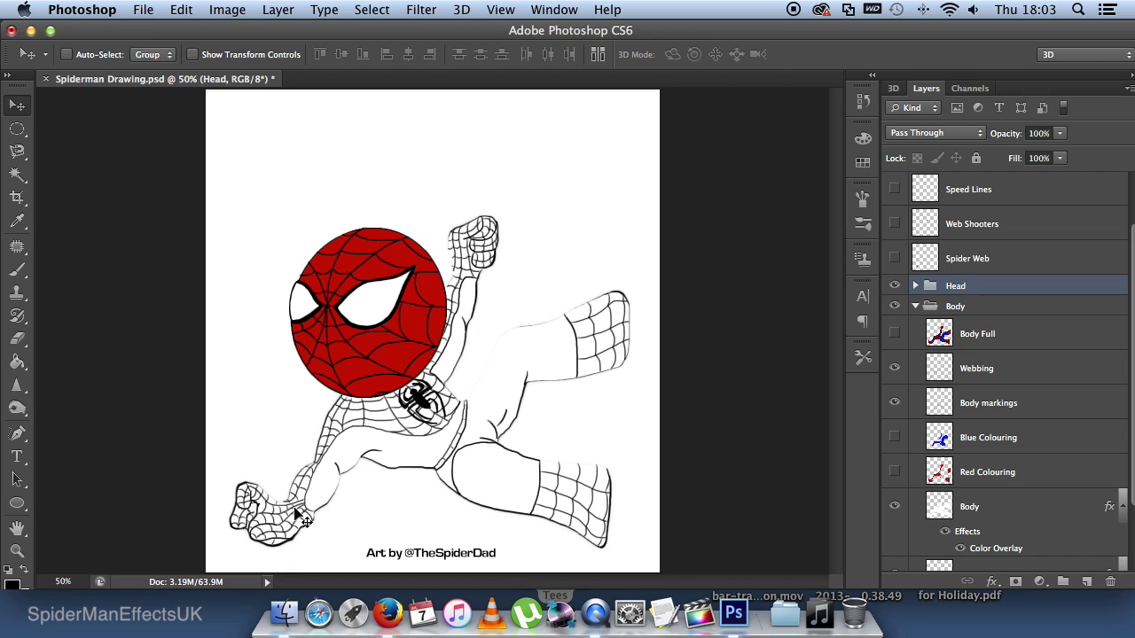
key(super+equal)
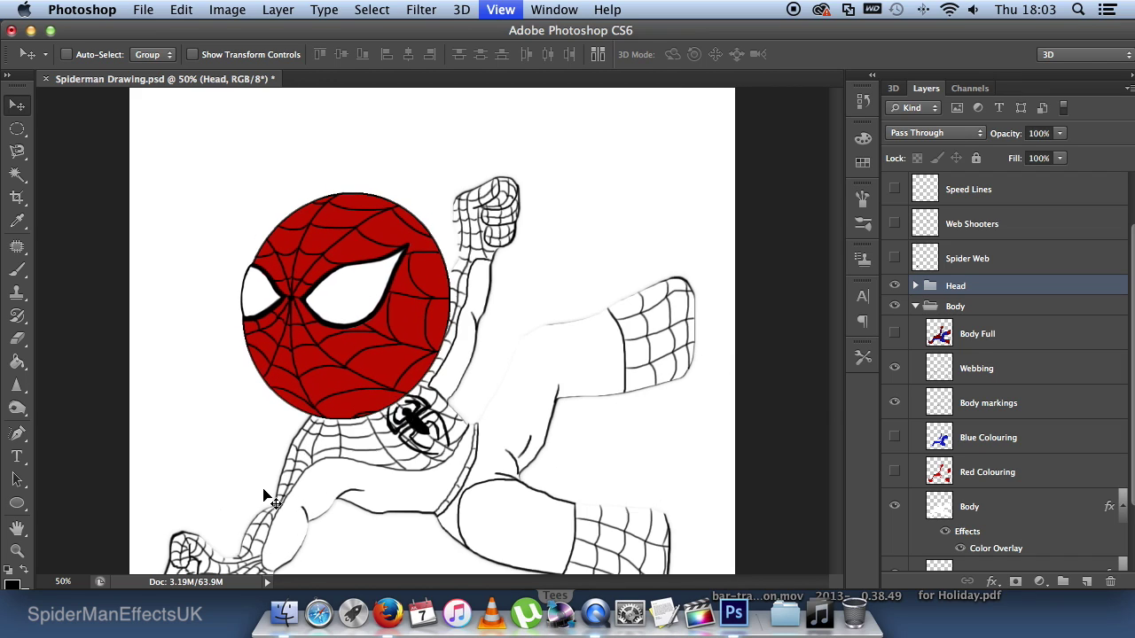
key(super+equal)
scroll(490, 281, down, 4)
scroll(490, 281, left, 4)
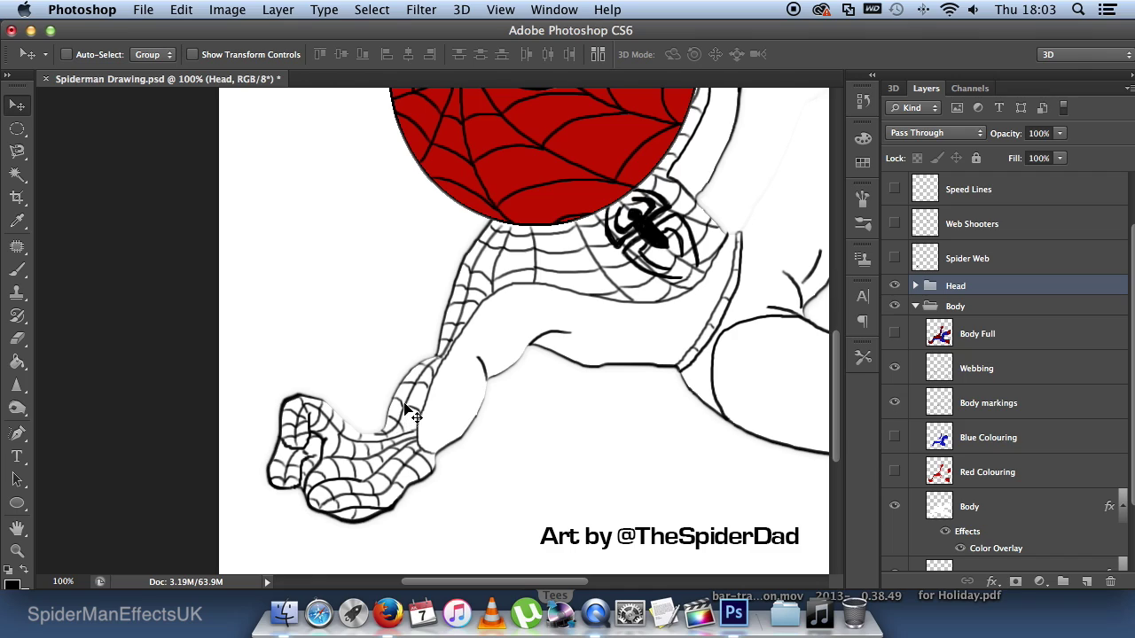
Try shifting the Head group slightly upward, and undo the move
drag(483, 247, 484, 233)
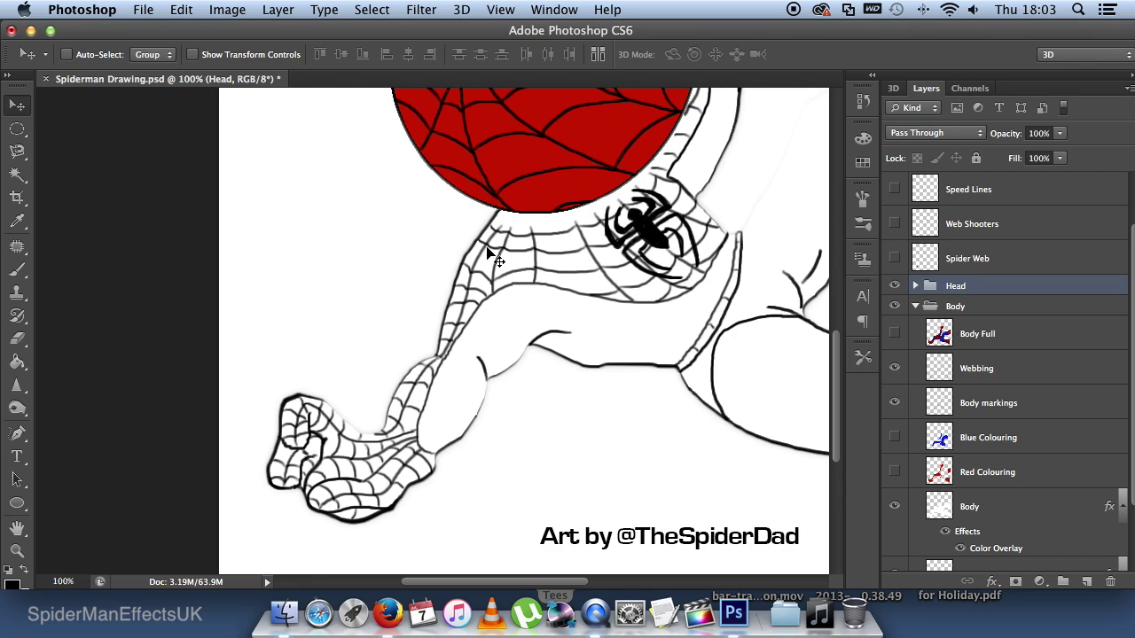
key(super+z)
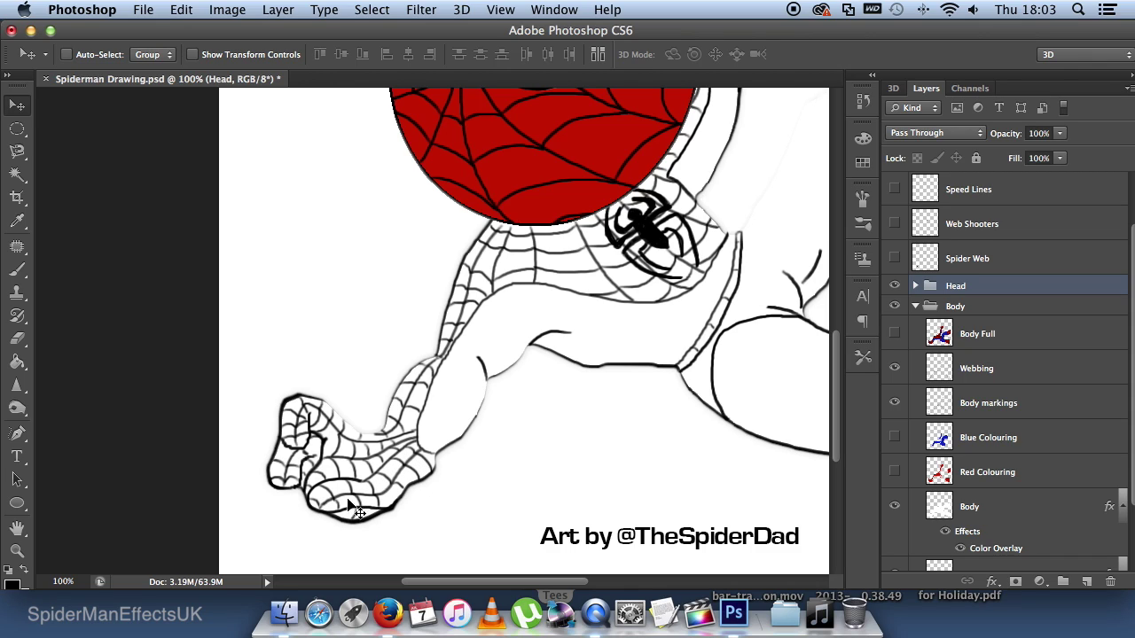
Sketch two sample web strands and a connecting thread on the Webbing layer, in the blank area below the torso, with the 4 px brush
key(b)
click(975, 373)
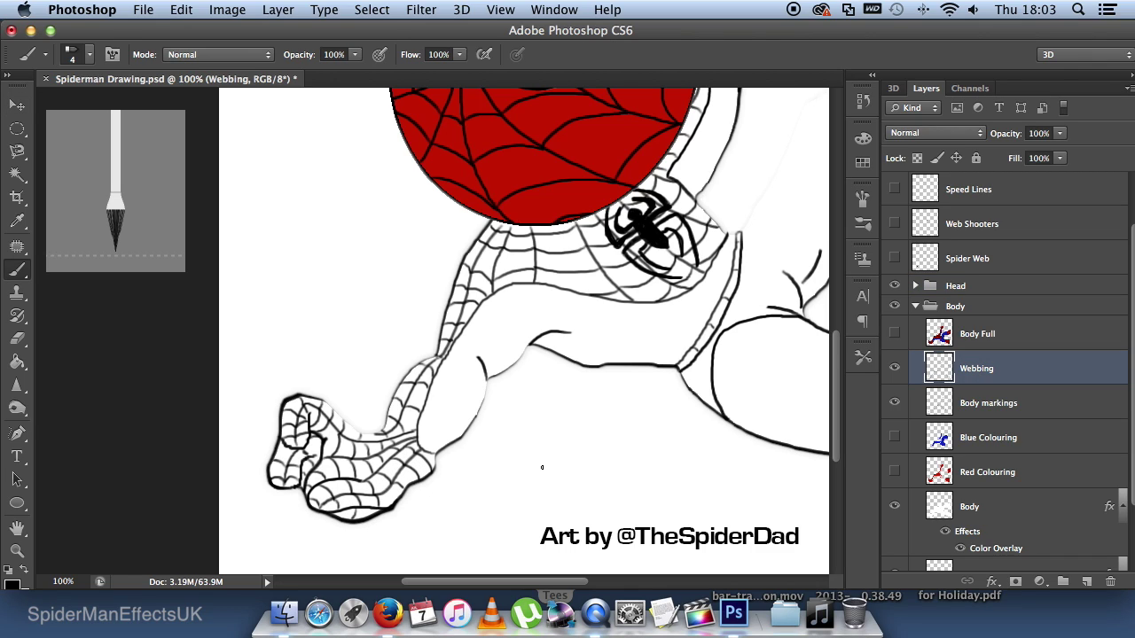
mouse_move(436, 551)
mouse_down()
mouse_move(513, 496)
mouse_move(619, 389)
mouse_up()
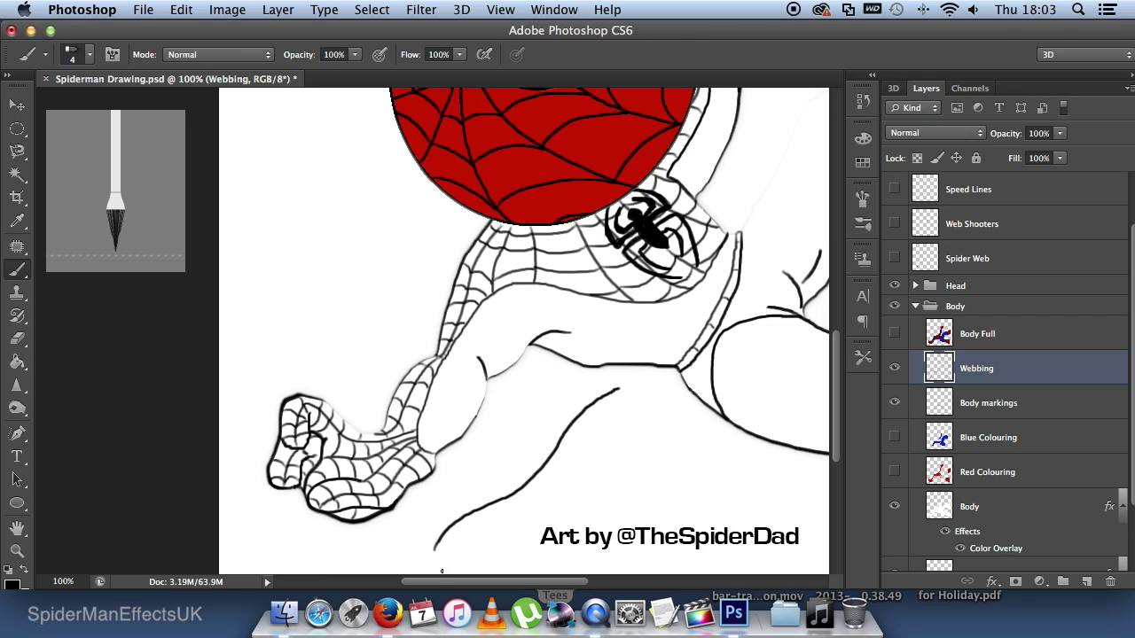
mouse_move(490, 550)
mouse_down()
mouse_move(590, 480)
mouse_move(667, 404)
mouse_up()
mouse_move(444, 532)
mouse_down()
mouse_move(483, 531)
mouse_move(495, 542)
mouse_move(497, 504)
mouse_move(521, 515)
mouse_up()
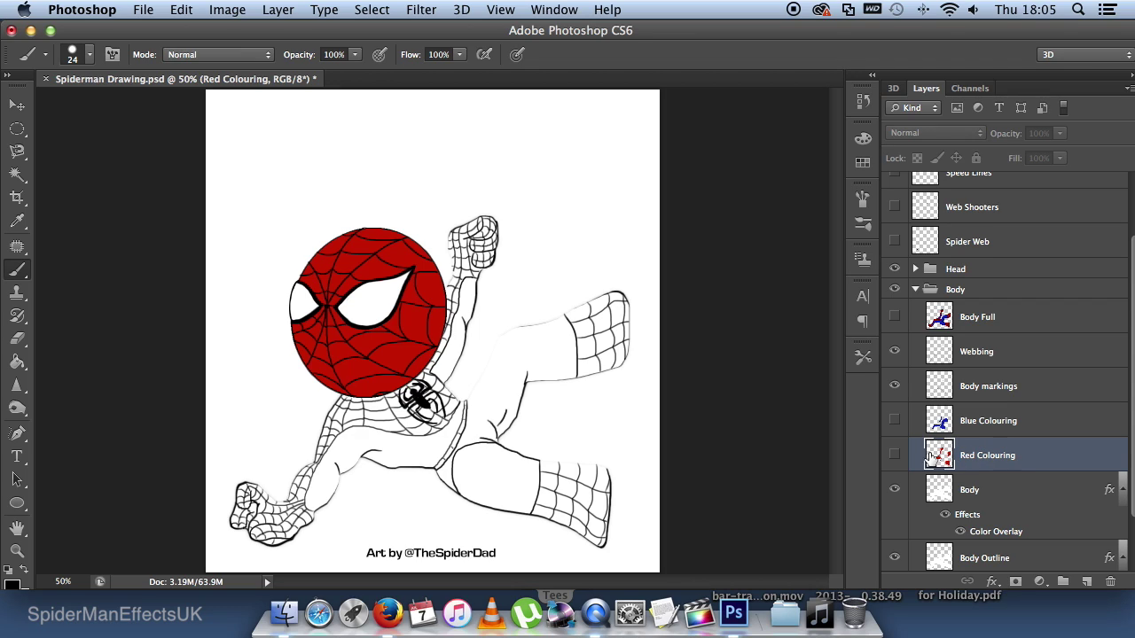
Show the Red Colouring and Blue Colouring layers in the Body group
click(894, 455)
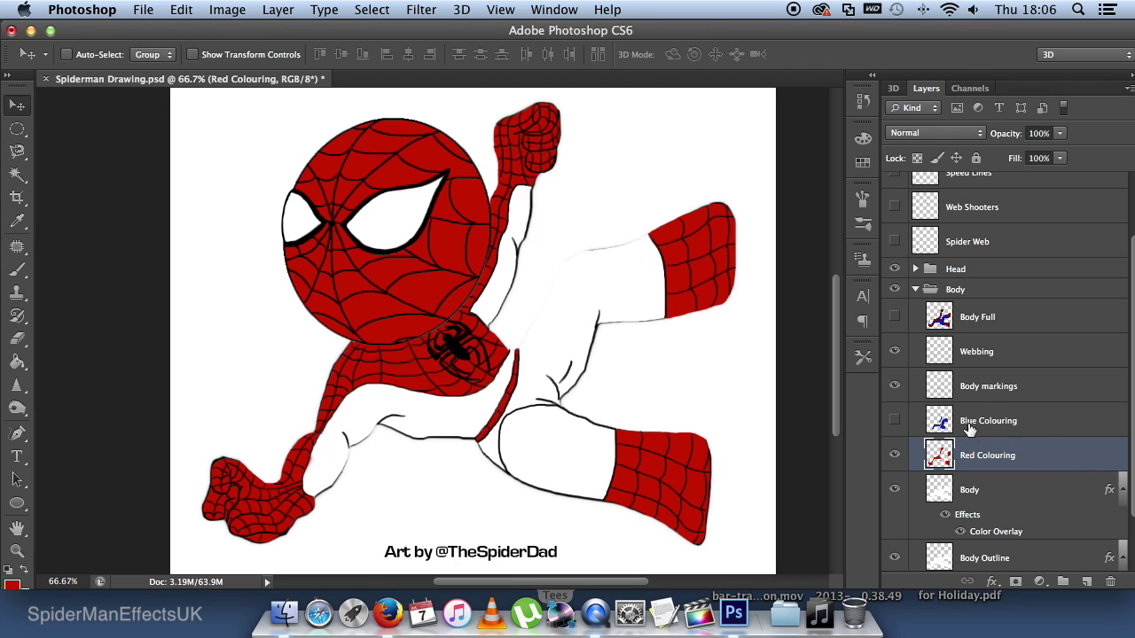
click(894, 421)
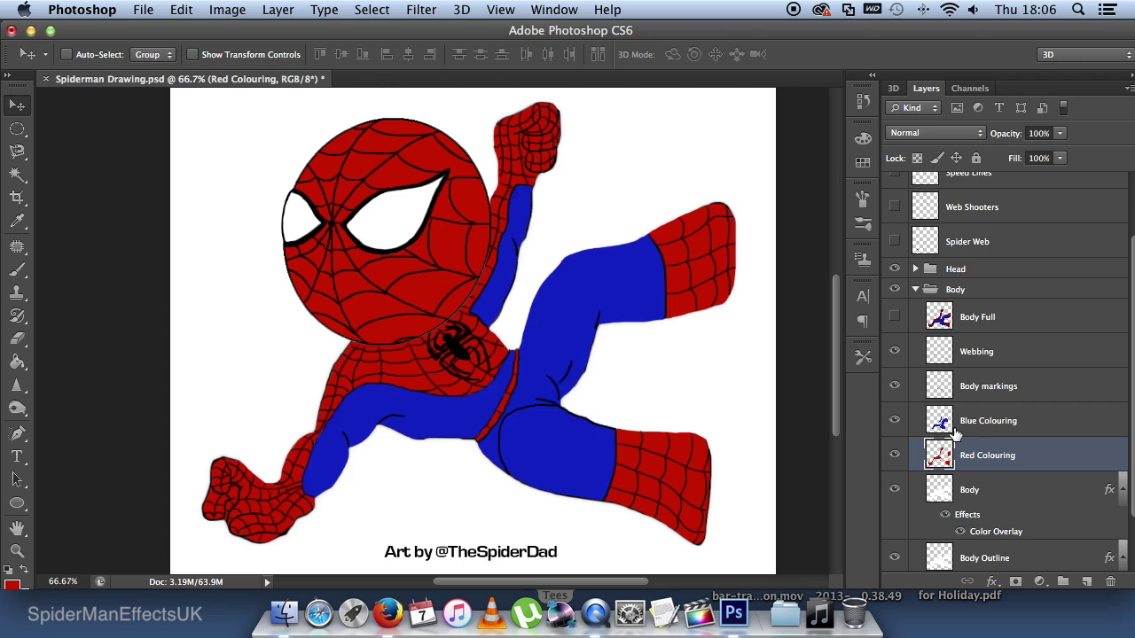
Select the Blue Colouring layer and set the foreground colour to the costume's blue
click(981, 423)
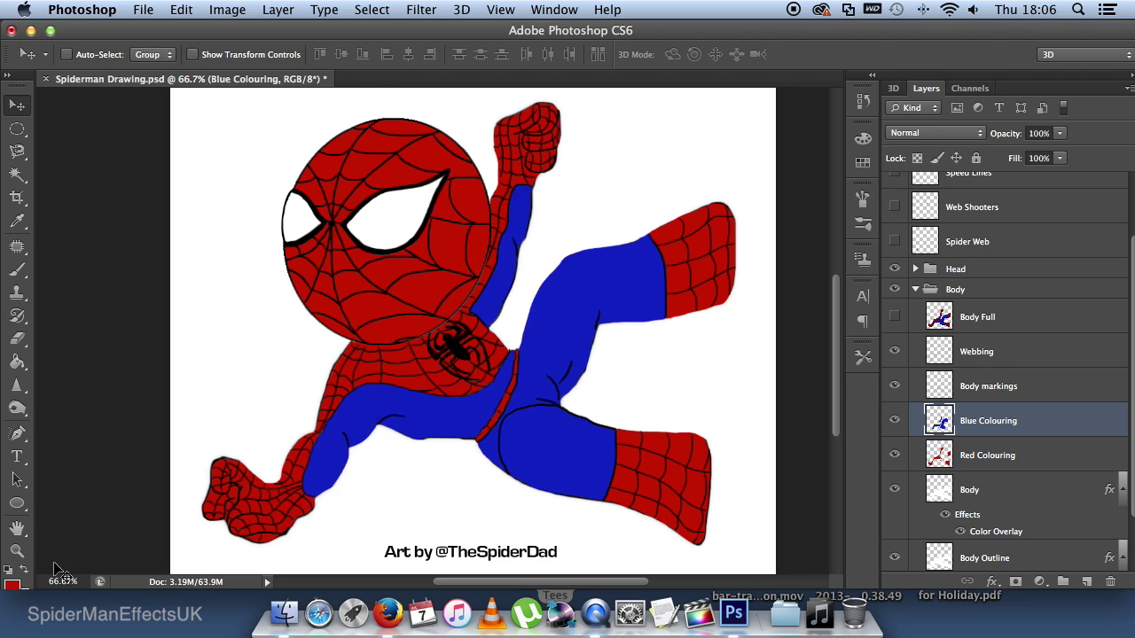
click(12, 587)
click(522, 463)
key(Return)
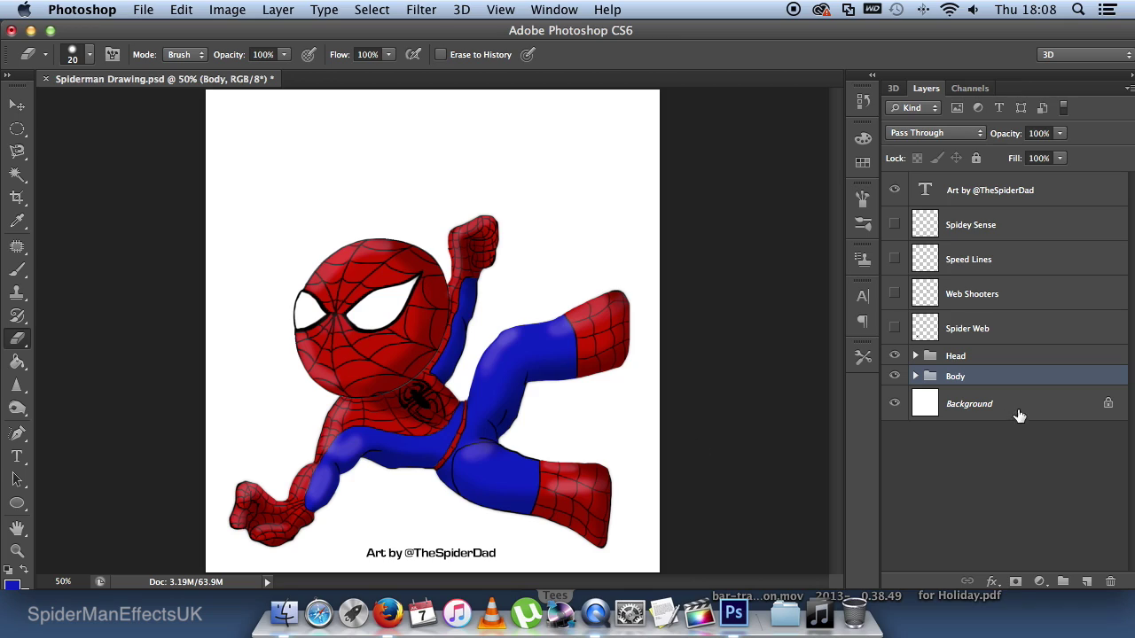
Duplicate all layers from Webbing down to Body Outline in the Body group, within Spiderman Drawing.psd
click(915, 376)
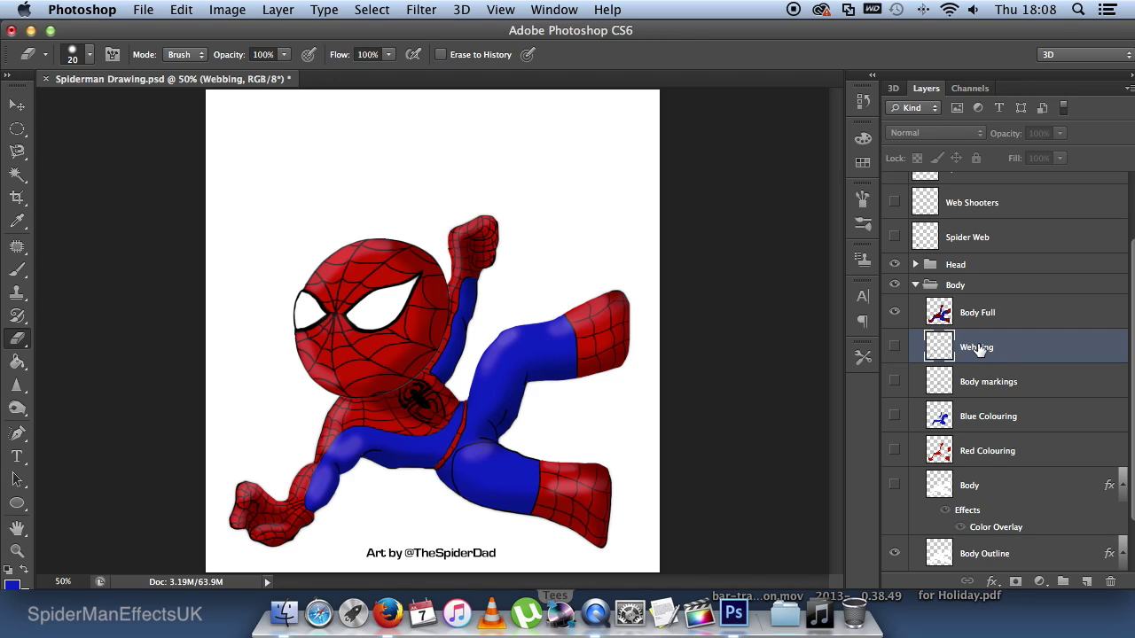
scroll(980, 532, down, 3)
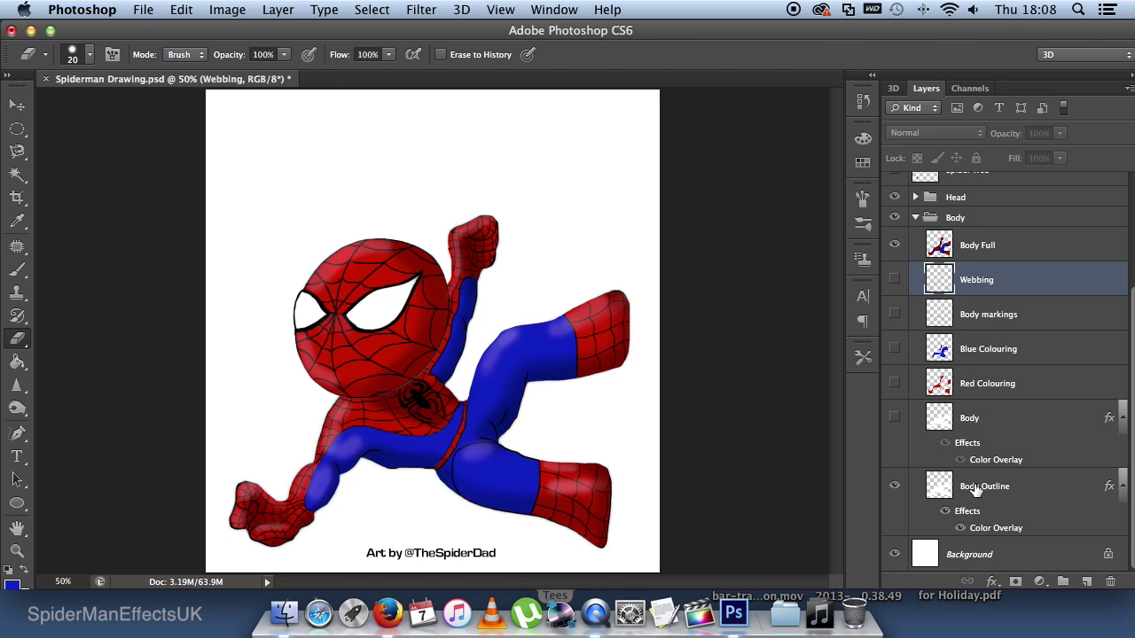
shift+click(995, 494)
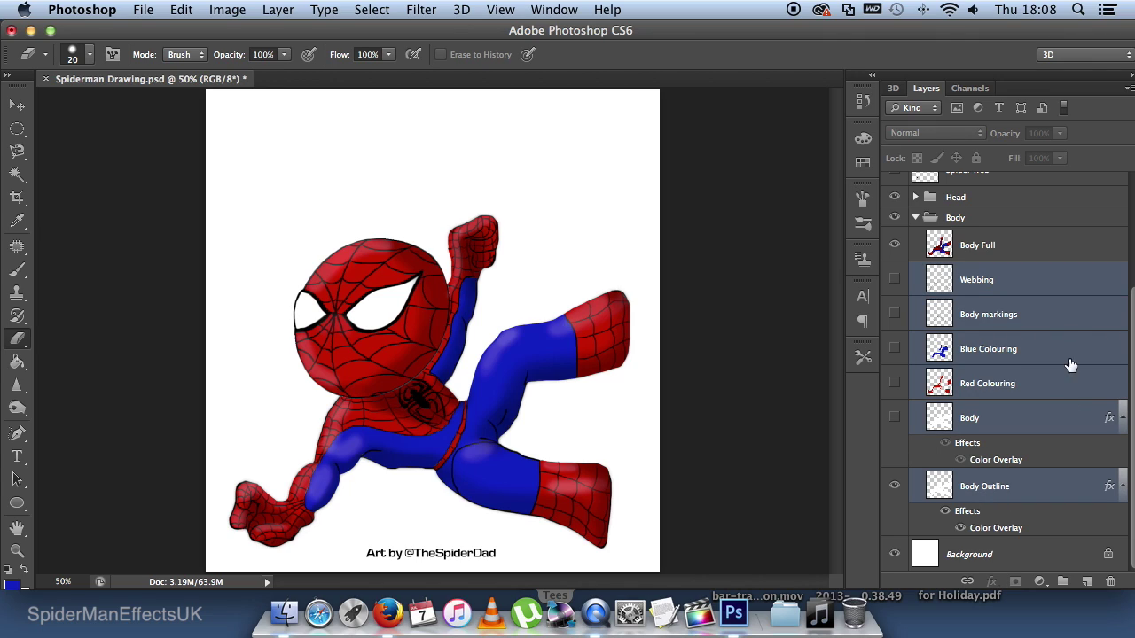
right_click(990, 352)
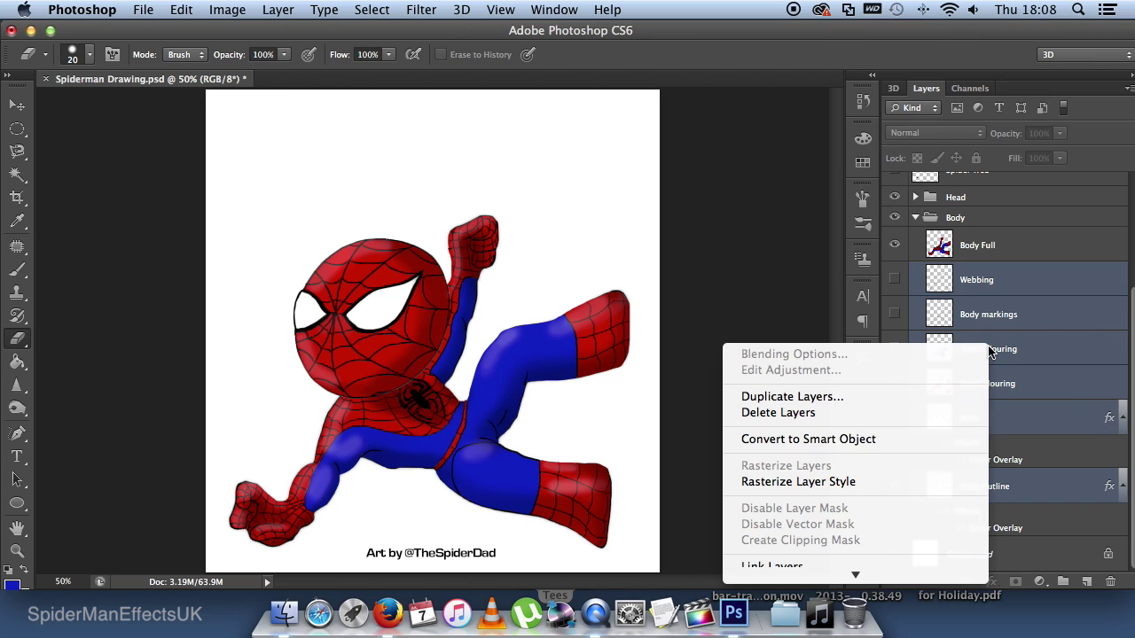
click(770, 401)
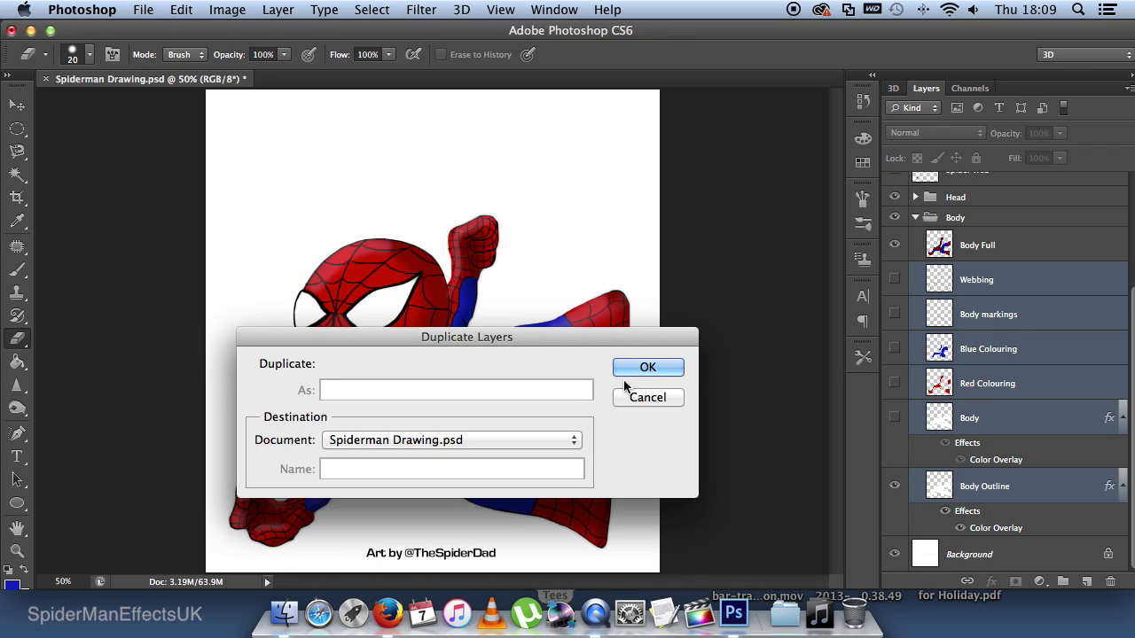
click(624, 367)
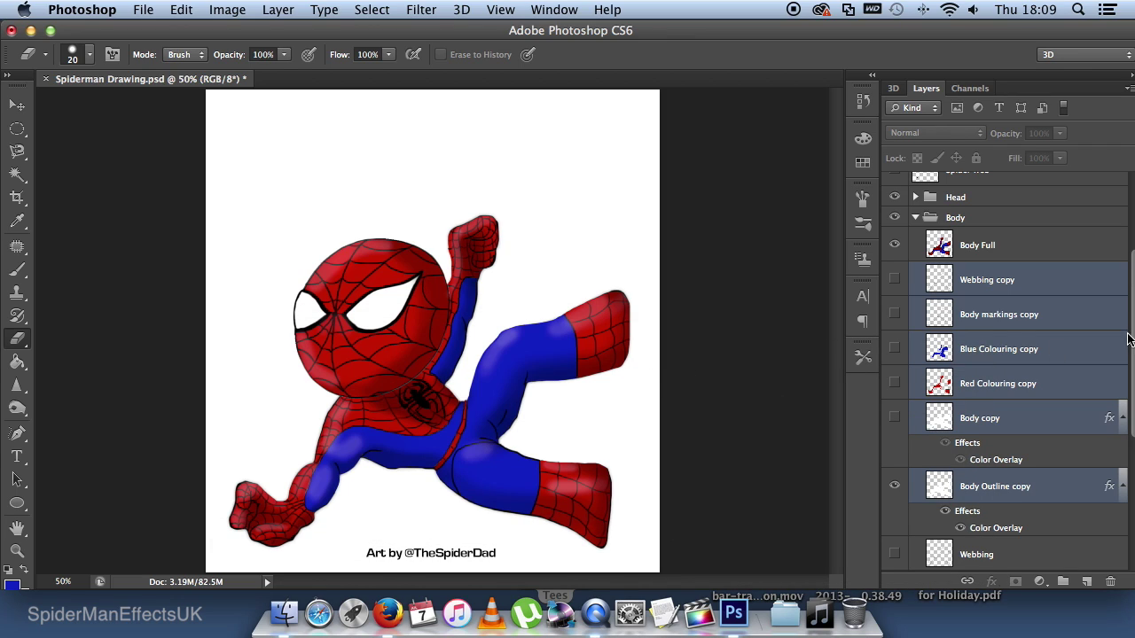
Merge the duplicated body layers into one layer named Body Full, and remove that merged copy
right_click(1016, 312)
mouse_move(851, 626)
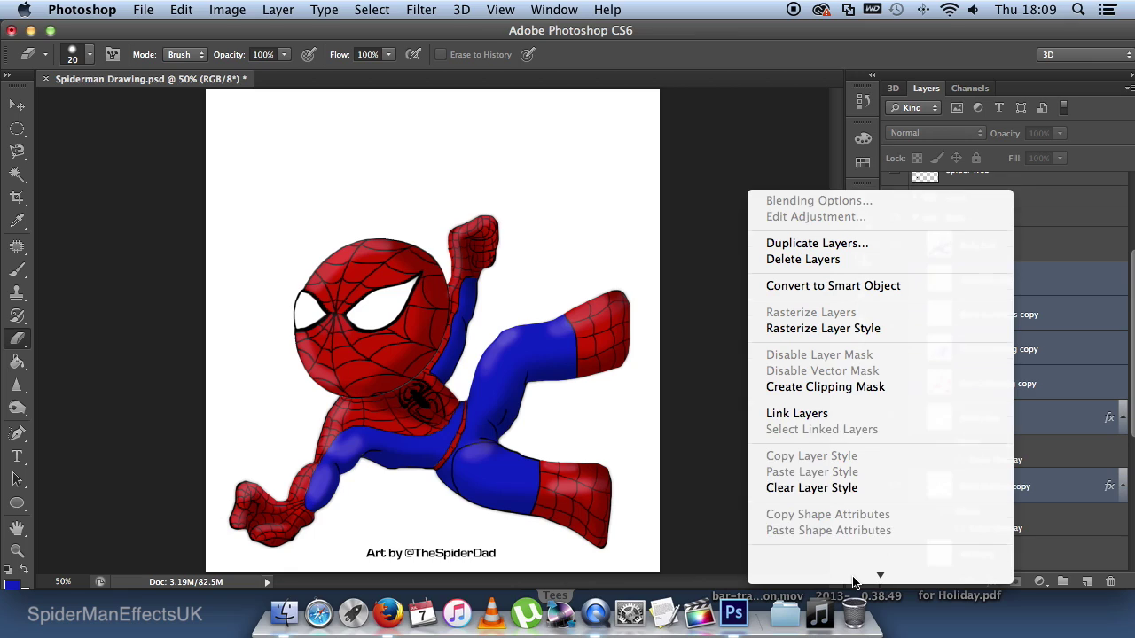
click(813, 494)
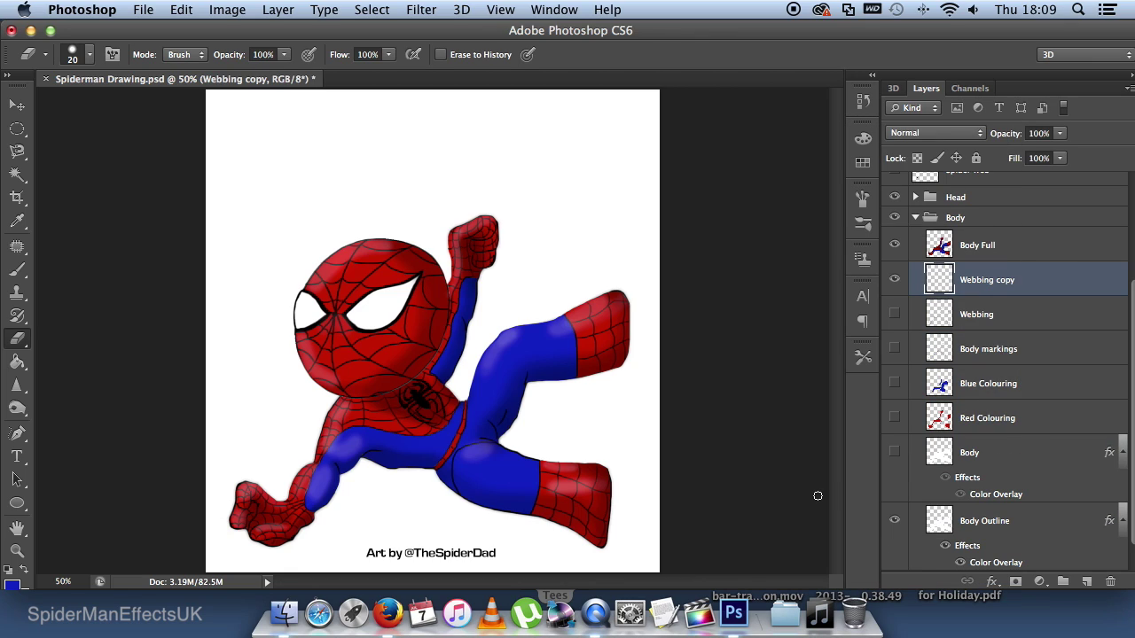
double_click(987, 281)
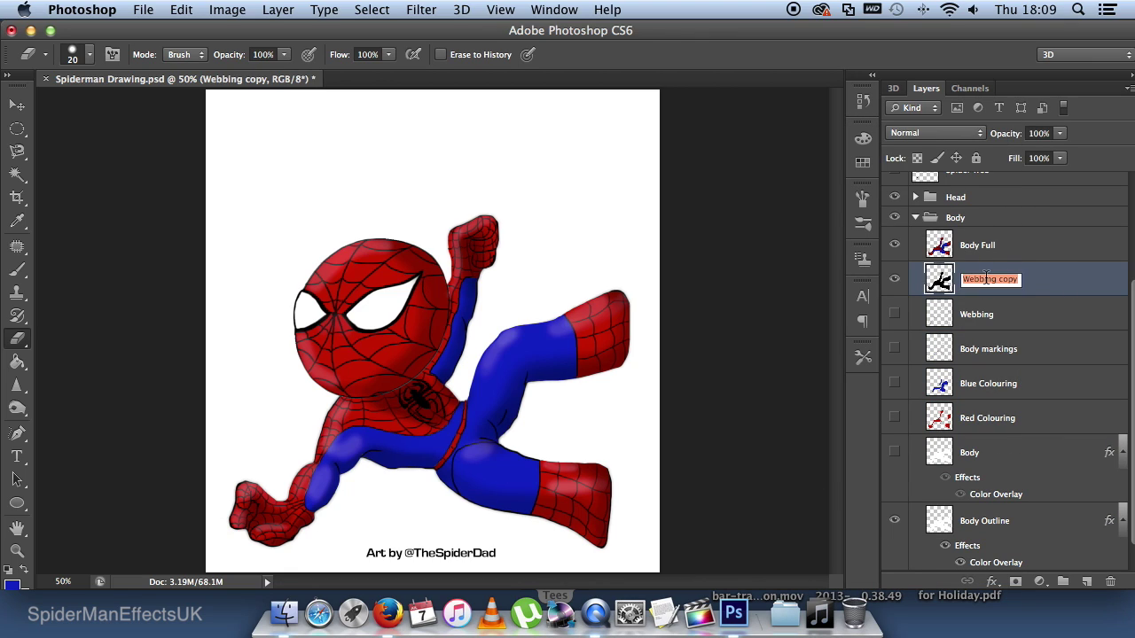
text(Body Full)
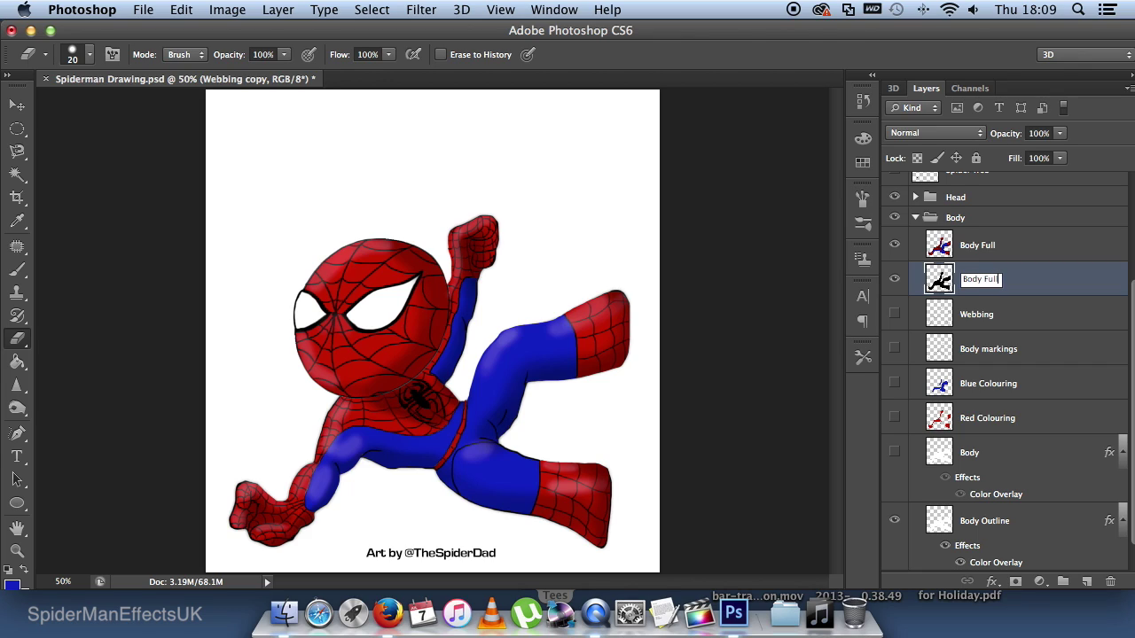
key(Return)
key(ctrl+e)
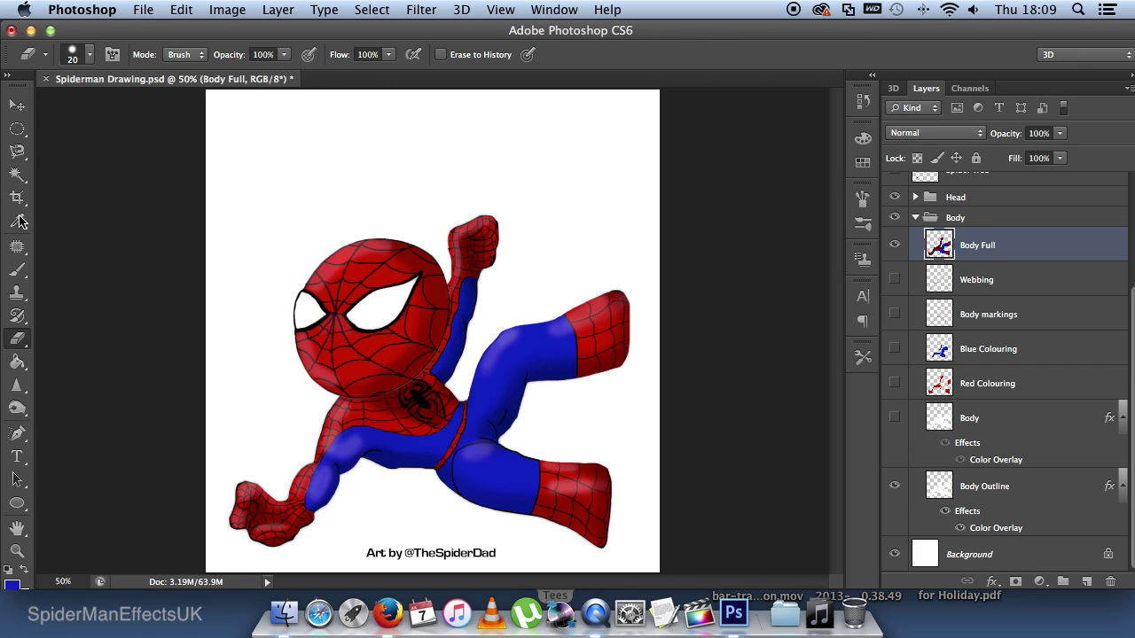
Set up the Burn tool with the Highlights range, 50% exposure and a 70 px brush
click(18, 222)
click(20, 226)
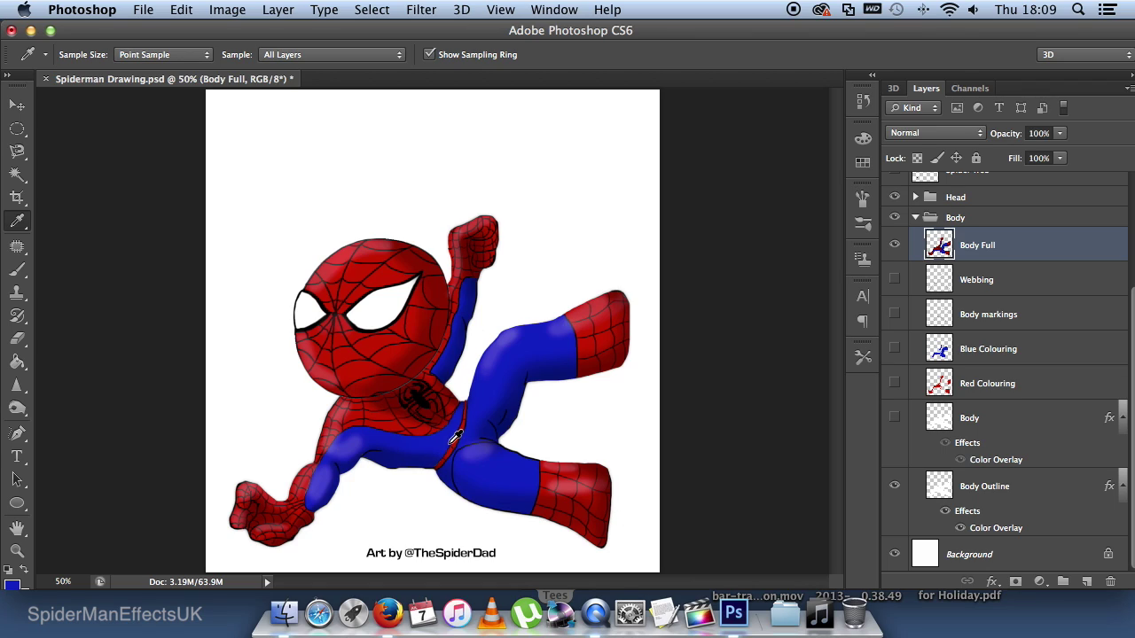
click(20, 410)
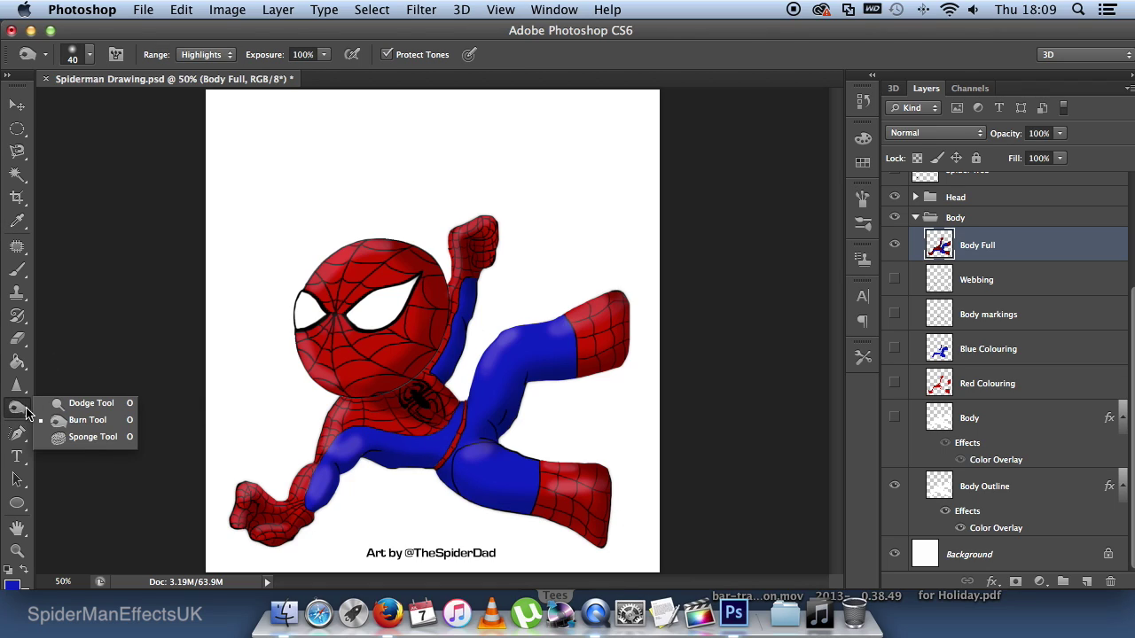
click(72, 423)
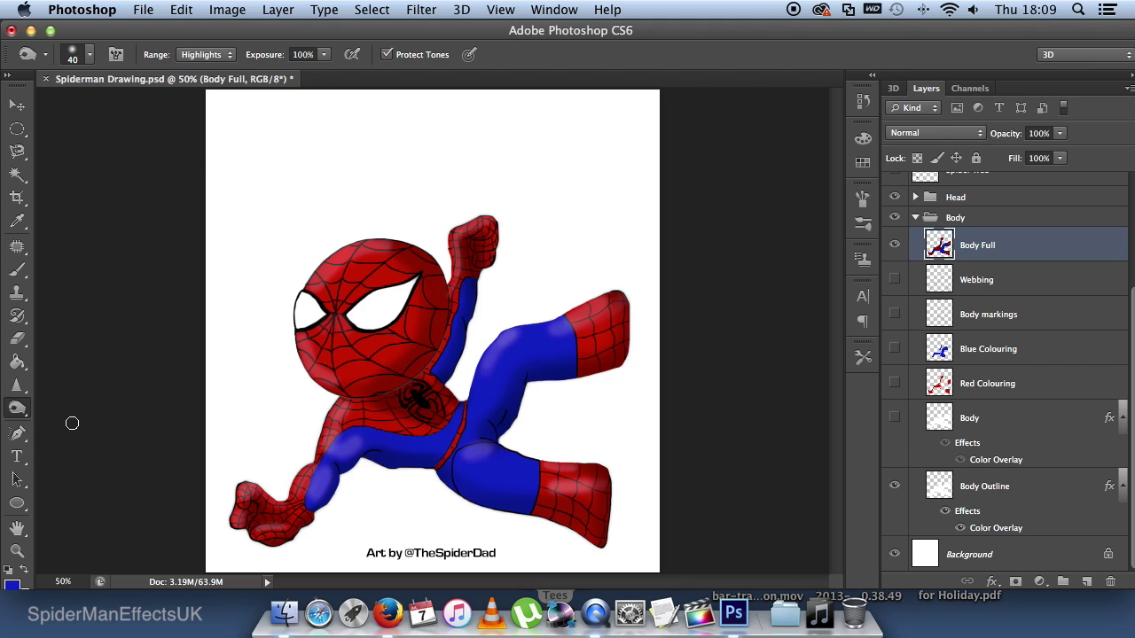
click(214, 56)
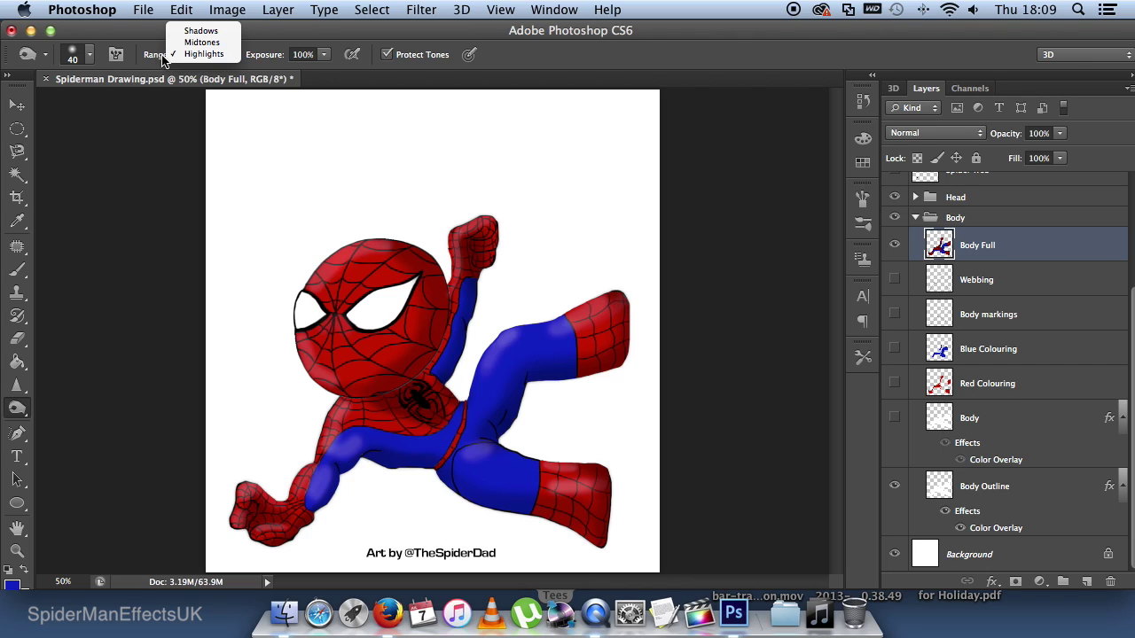
click(200, 54)
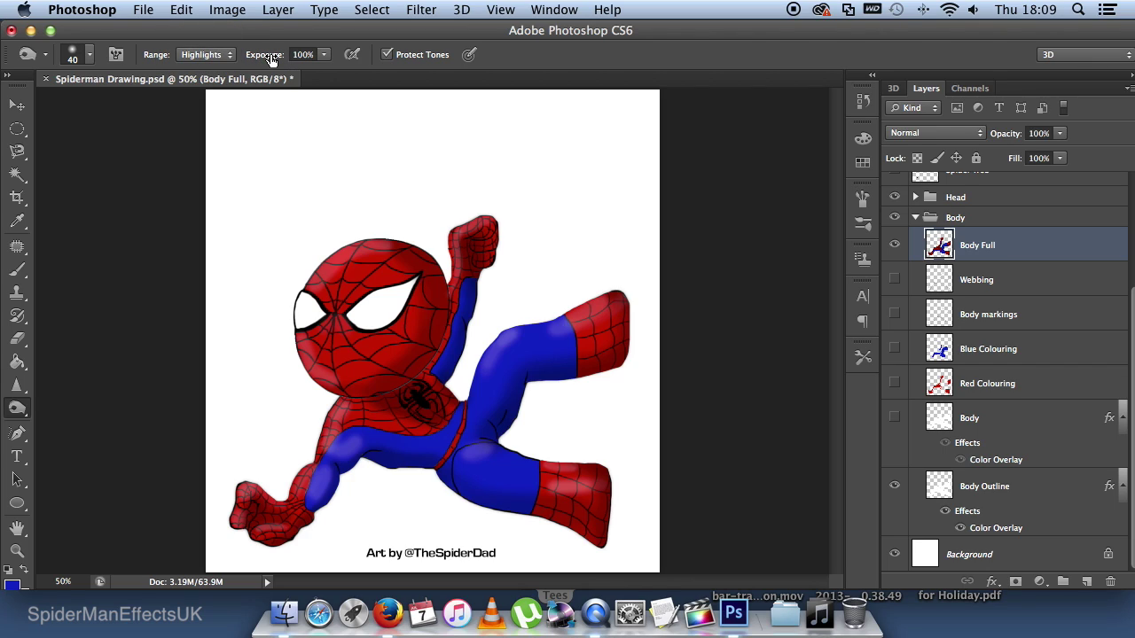
mouse_move(272, 59)
mouse_down()
mouse_move(236, 62)
mouse_move(281, 61)
mouse_up()
key(bracketright)
key(bracketright)
key(bracketright)
Try darkening the edges of the blue torso, leg and arm on the Body Full layer with burn strokes
mouse_move(399, 465)
mouse_down()
mouse_move(373, 450)
mouse_move(423, 455)
mouse_move(393, 458)
mouse_move(437, 463)
mouse_move(501, 499)
mouse_move(476, 496)
mouse_move(587, 524)
mouse_move(450, 485)
mouse_move(398, 449)
mouse_move(518, 517)
mouse_move(467, 481)
mouse_move(480, 500)
mouse_move(467, 495)
mouse_move(584, 530)
mouse_move(371, 456)
mouse_up()
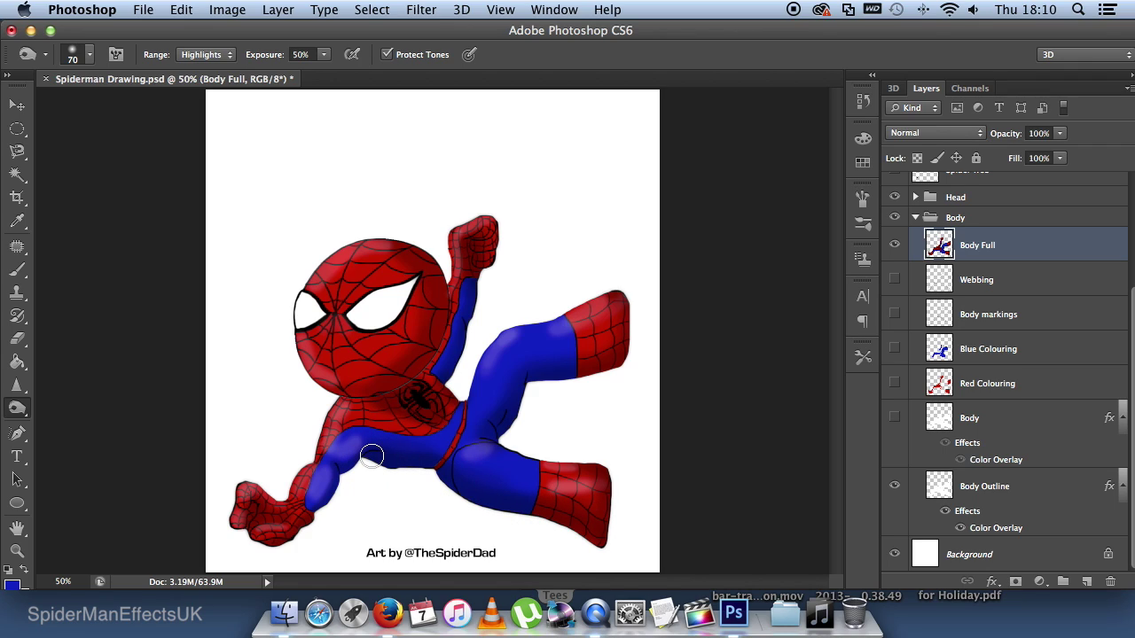
key(super+z)
key(super+z)
mouse_move(474, 398)
mouse_down()
mouse_move(518, 366)
mouse_move(527, 377)
mouse_move(510, 415)
mouse_up()
mouse_move(344, 486)
mouse_down()
mouse_move(383, 468)
mouse_move(504, 517)
mouse_move(558, 441)
mouse_move(496, 385)
mouse_move(467, 431)
mouse_move(539, 422)
mouse_move(375, 363)
mouse_move(411, 400)
mouse_move(453, 376)
mouse_move(347, 294)
mouse_move(431, 413)
mouse_move(414, 385)
mouse_up()
key(v)
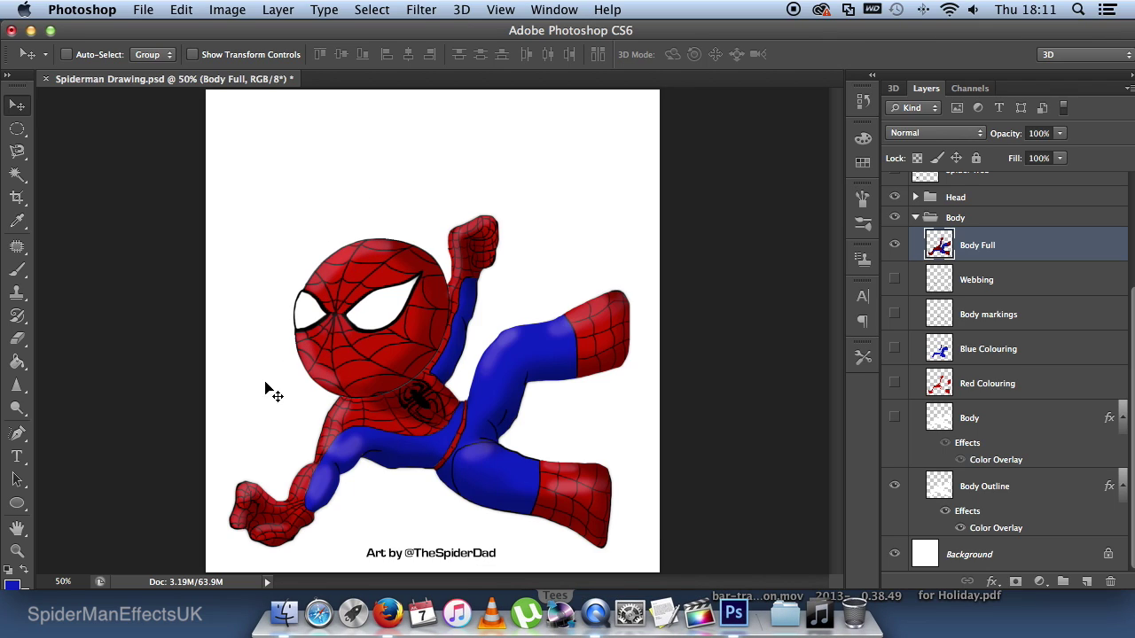
Switch to the Brush tool with a soft round tip at 0% hardness and 30 px size
click(20, 273)
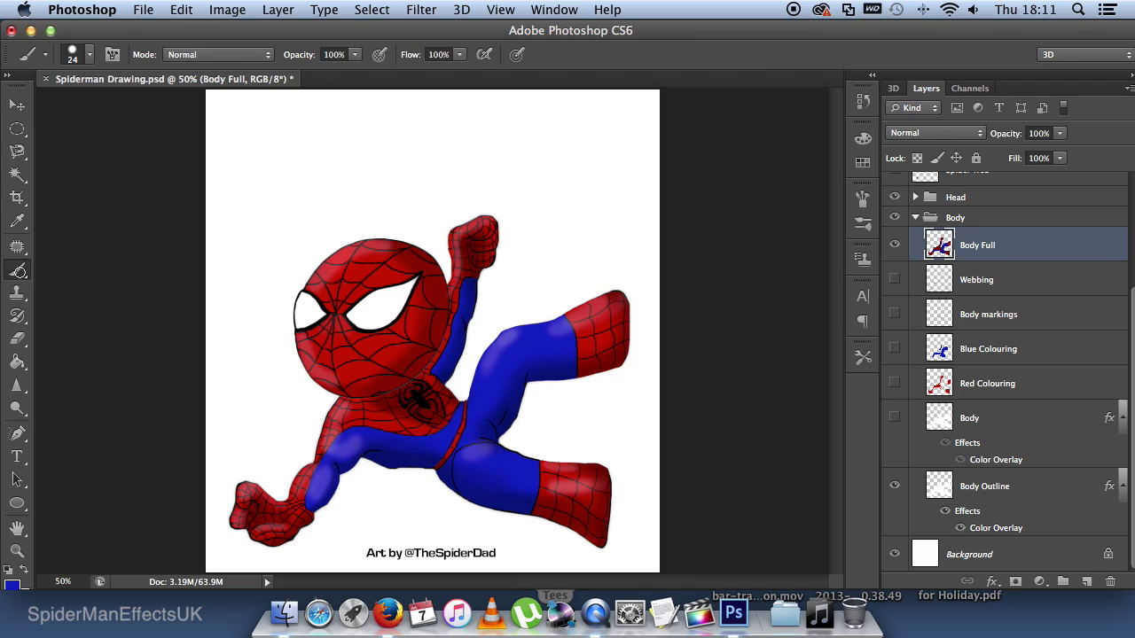
click(89, 59)
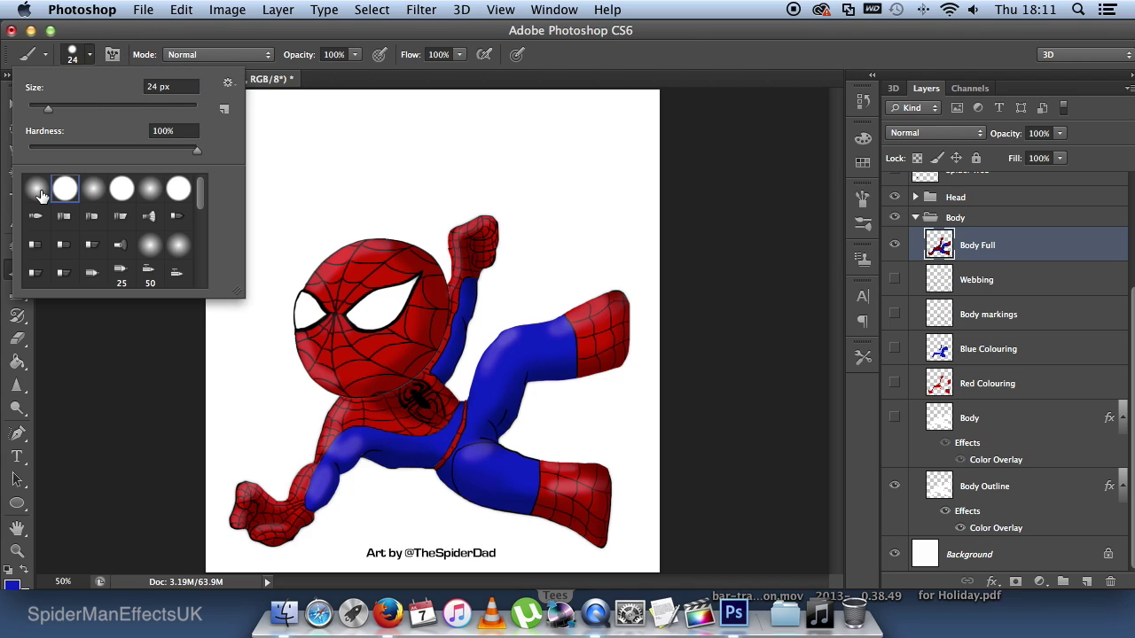
click(36, 190)
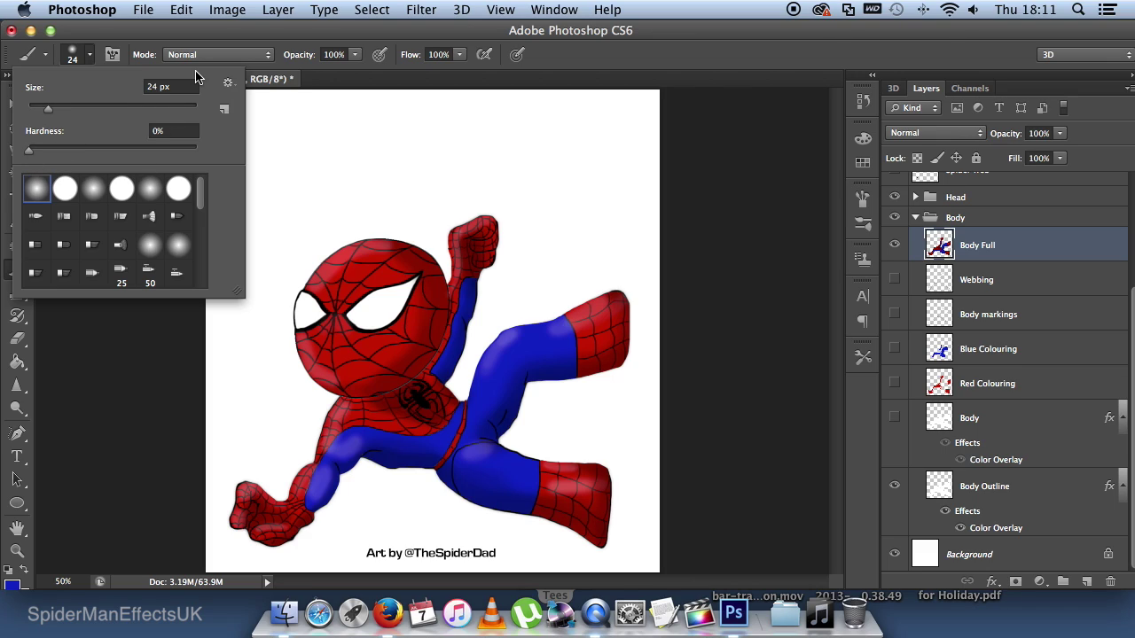
drag(49, 108, 39, 118)
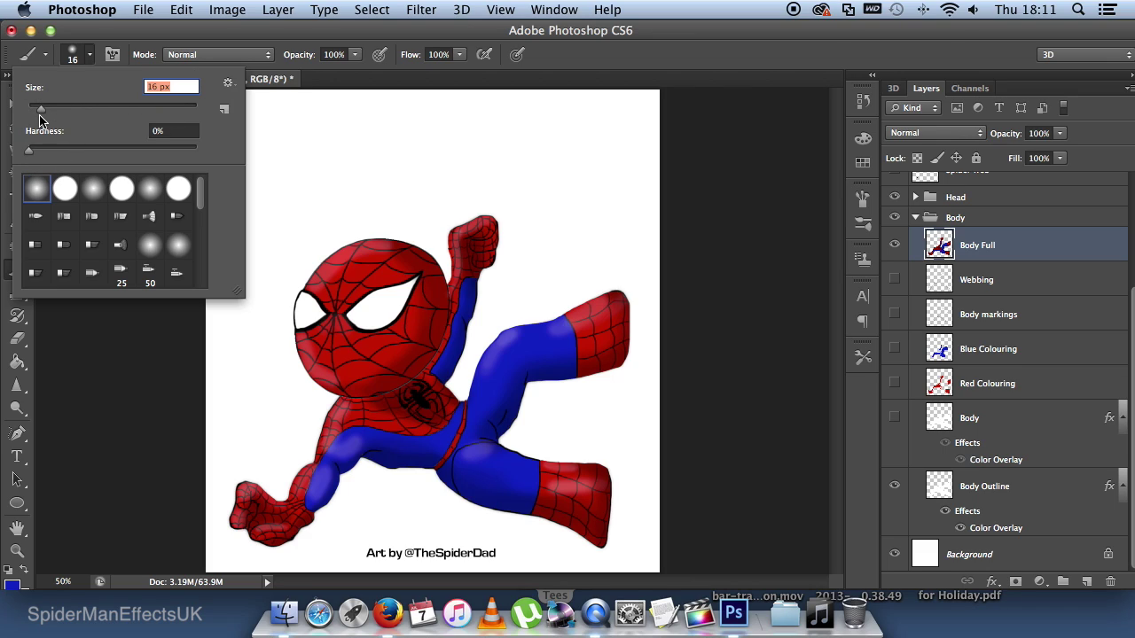
key(Return)
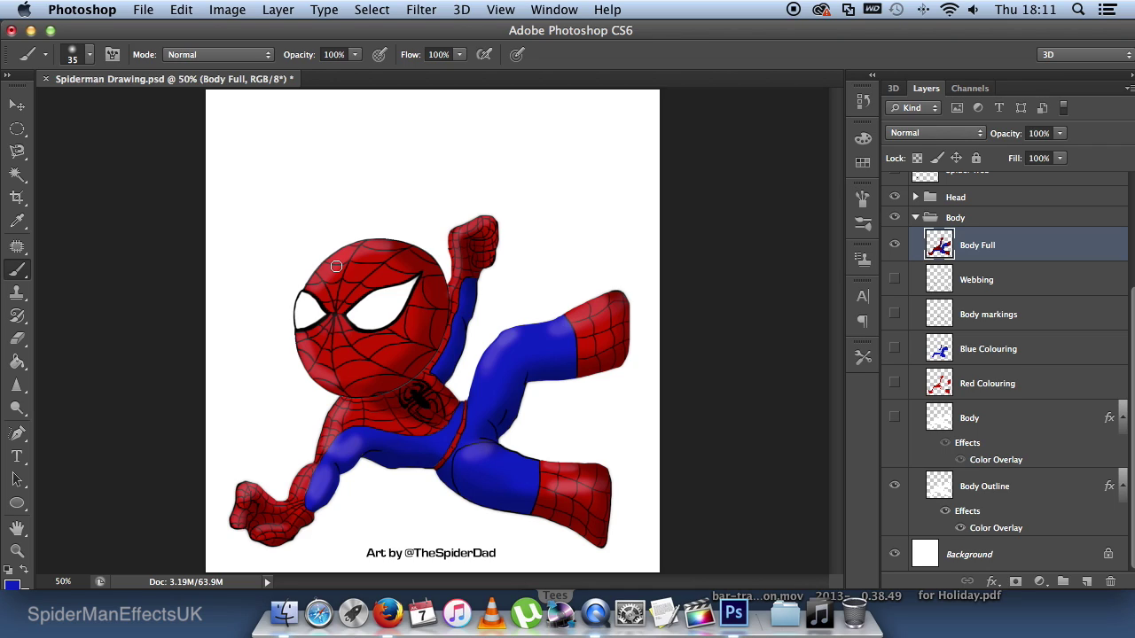
Set the foreground colour to white and the brush opacity to 20%
click(11, 587)
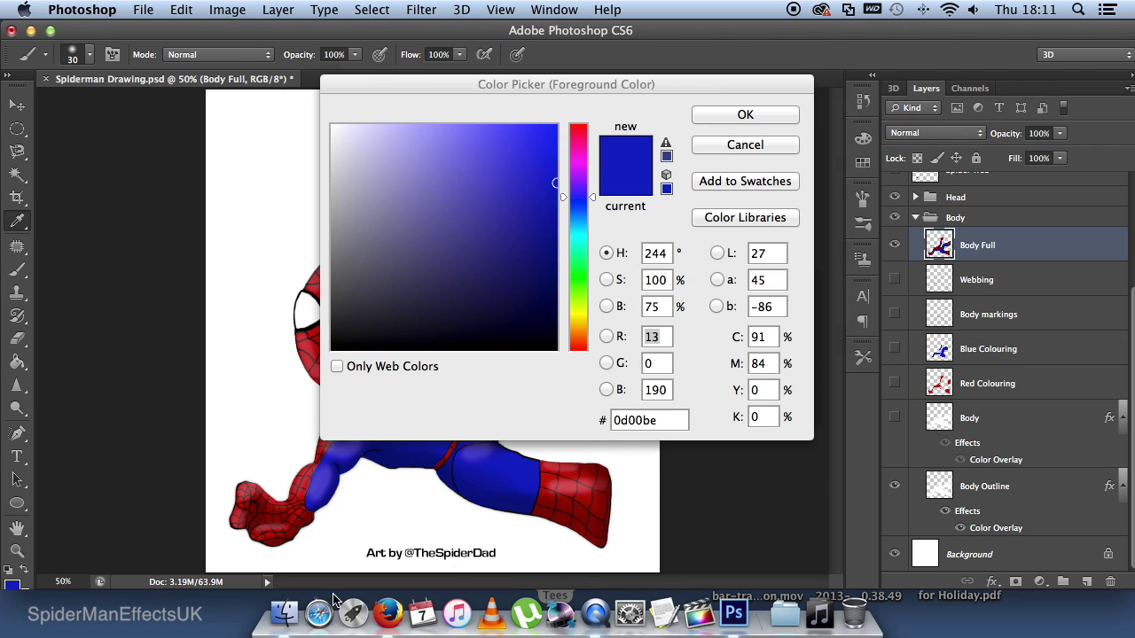
drag(436, 172, 286, 101)
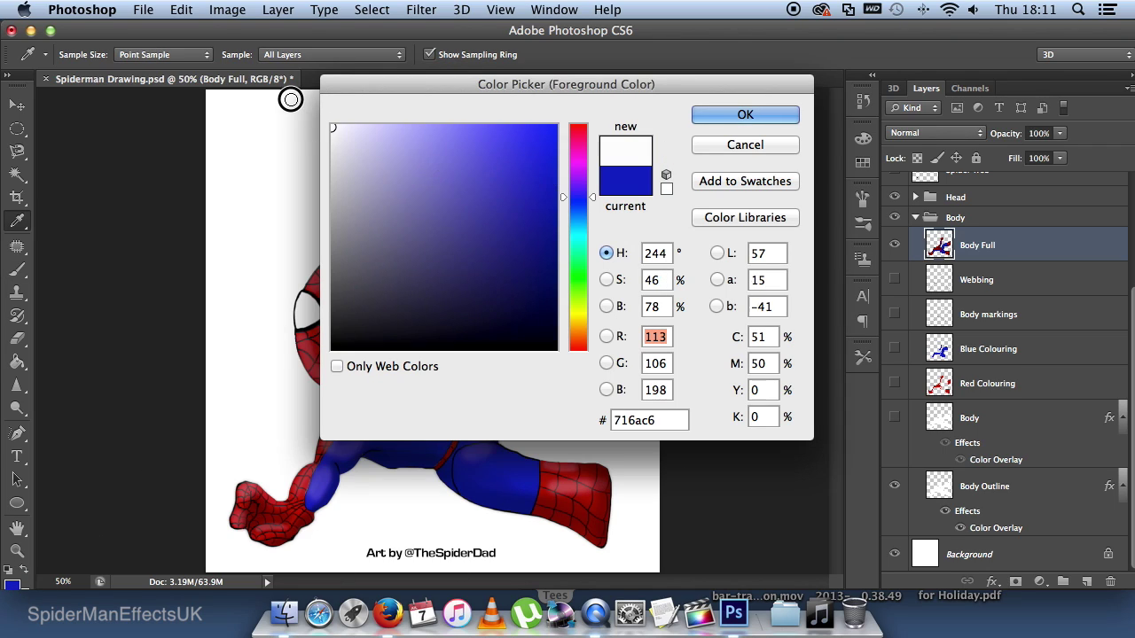
click(751, 115)
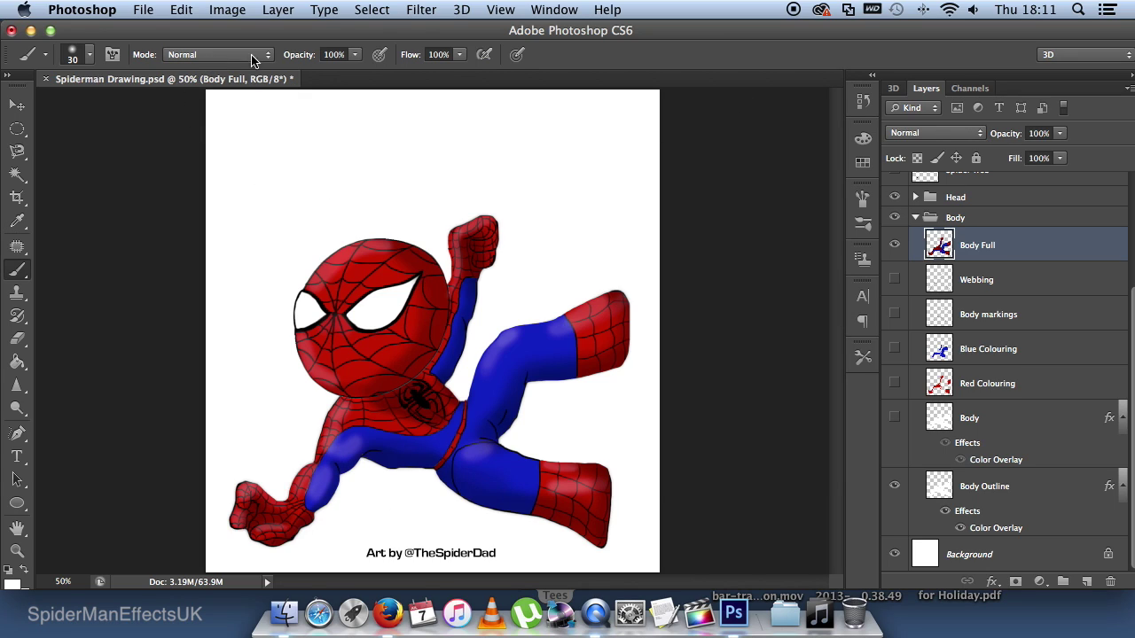
click(333, 54)
key(Return)
Brush soft white highlights over the lower arm and both legs on the Body Full layer
mouse_move(348, 405)
mouse_down()
mouse_move(315, 477)
mouse_move(303, 475)
mouse_move(300, 493)
mouse_move(322, 471)
mouse_move(316, 502)
mouse_up()
drag(339, 457, 345, 454)
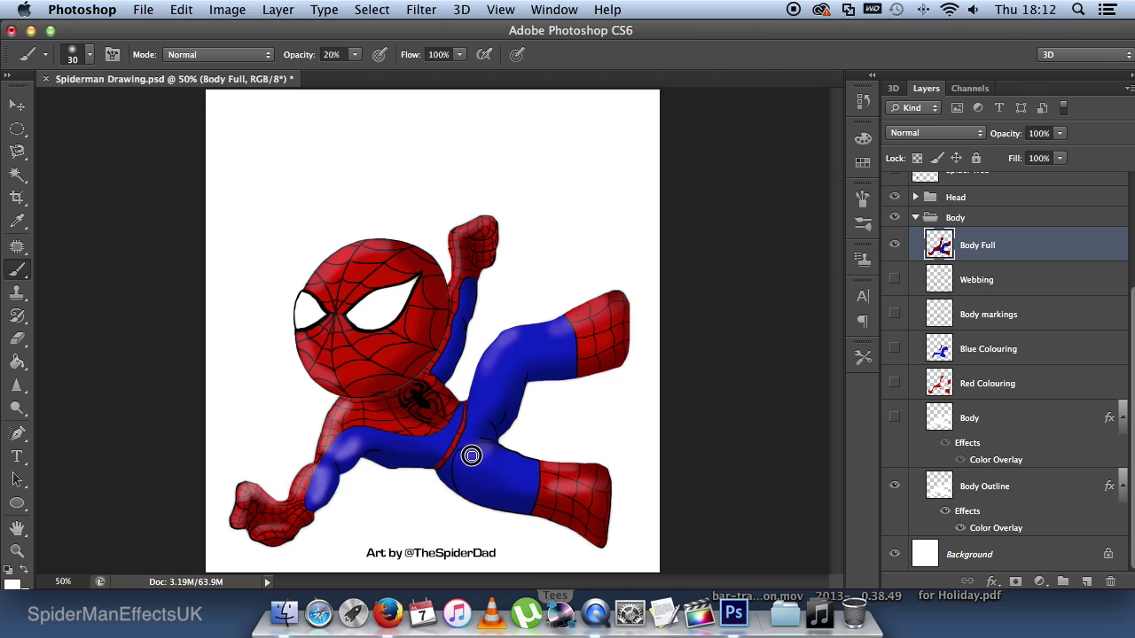
drag(467, 456, 520, 471)
mouse_move(557, 329)
mouse_down()
mouse_move(590, 316)
mouse_move(517, 339)
mouse_move(489, 362)
mouse_move(498, 356)
mouse_up()
Undo the white highlight strokes on the Body Full layer
key(super+alt+z)
key(super+alt+z)
key(super+alt+z)
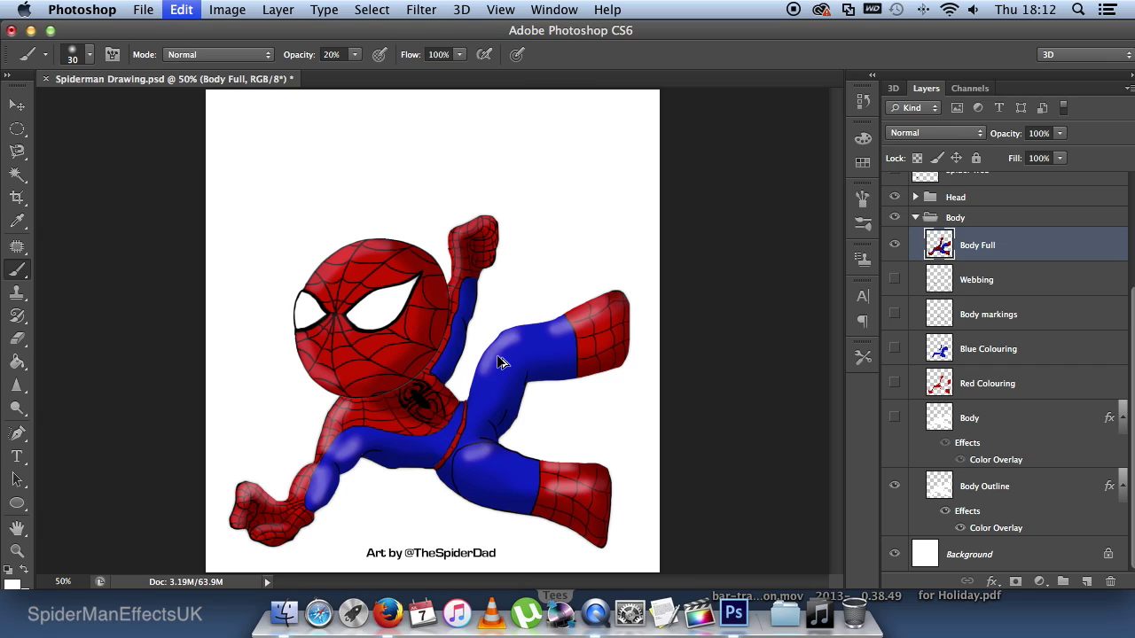
key(super+alt+z)
key(super+alt+z)
key(super+alt+z)
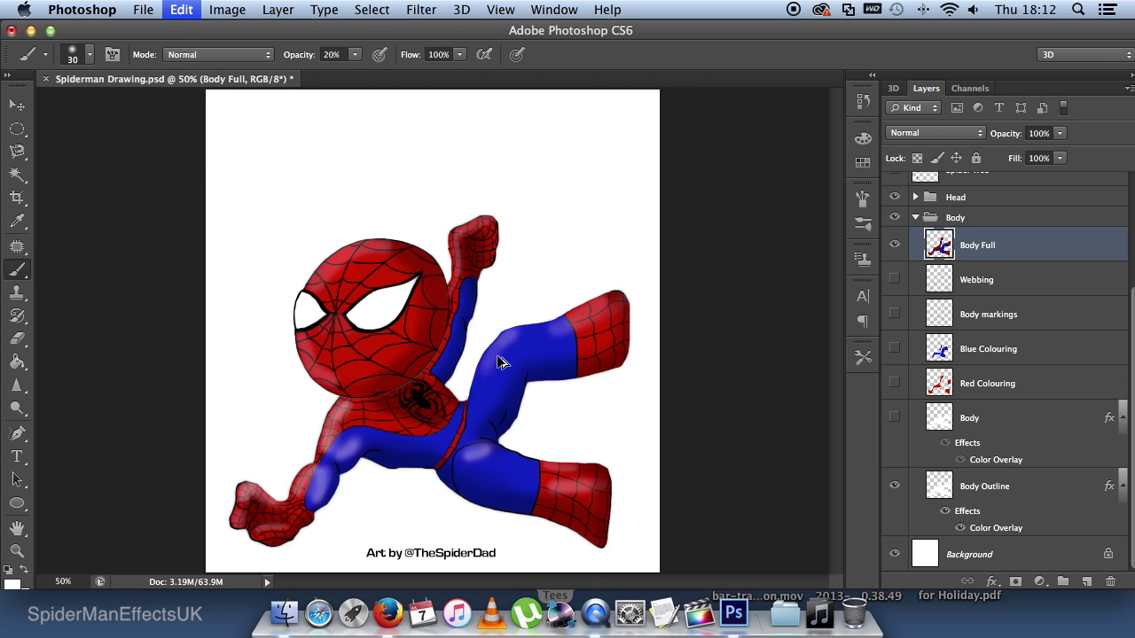
key(super+alt+z)
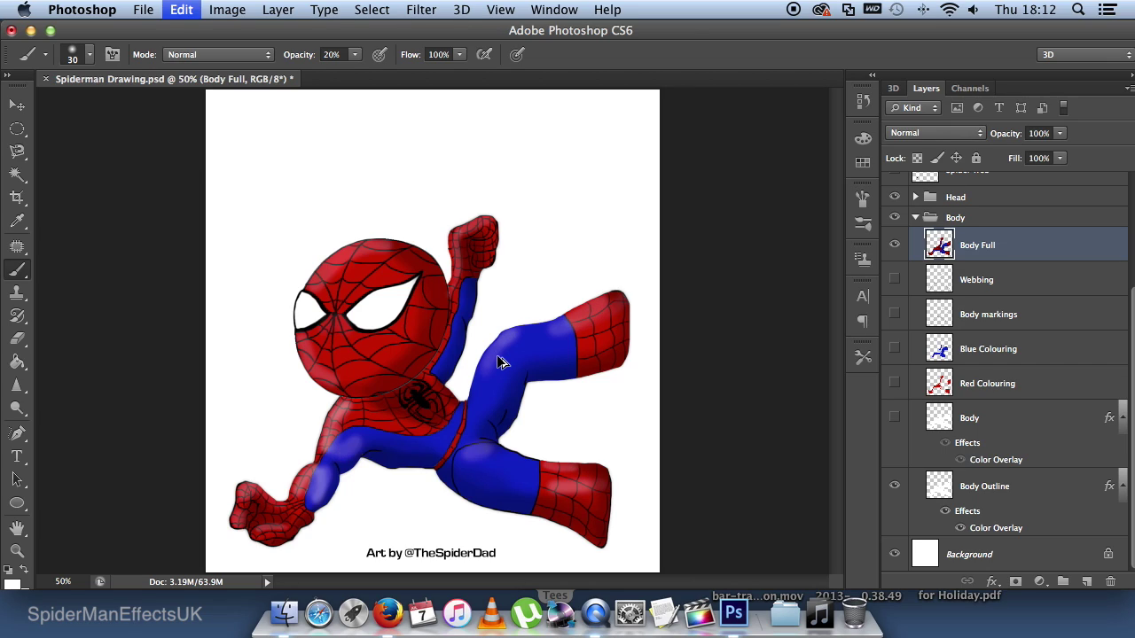
key(super+alt+z)
key(super+alt+z)
key(super+alt+z)
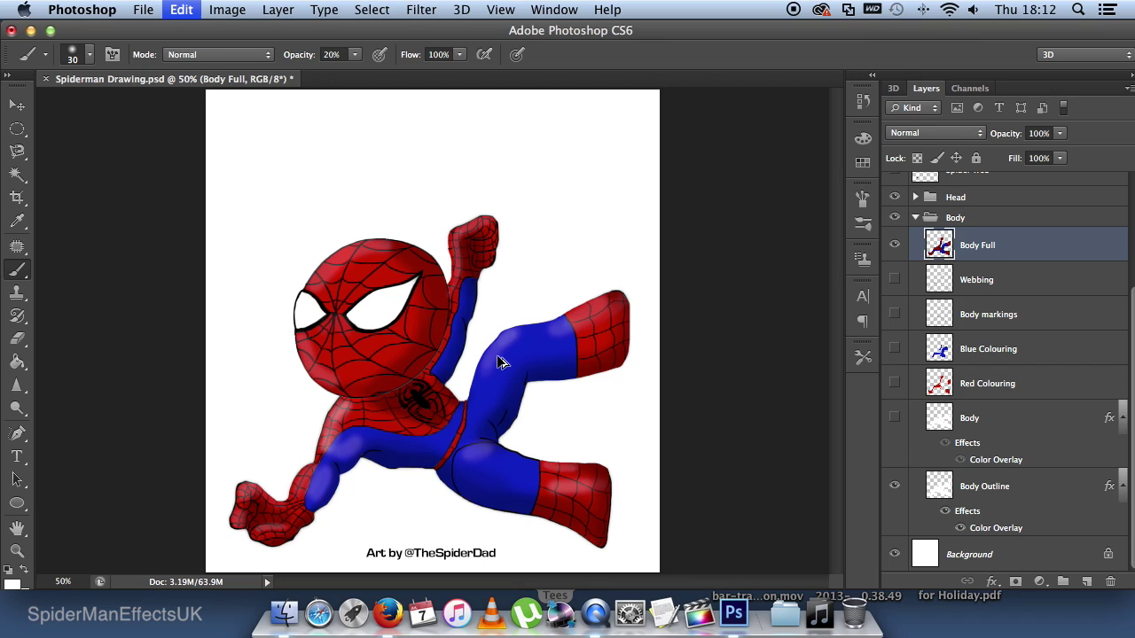
Collapse the Body group and show the Spider Web and Web Shooters layers
click(915, 218)
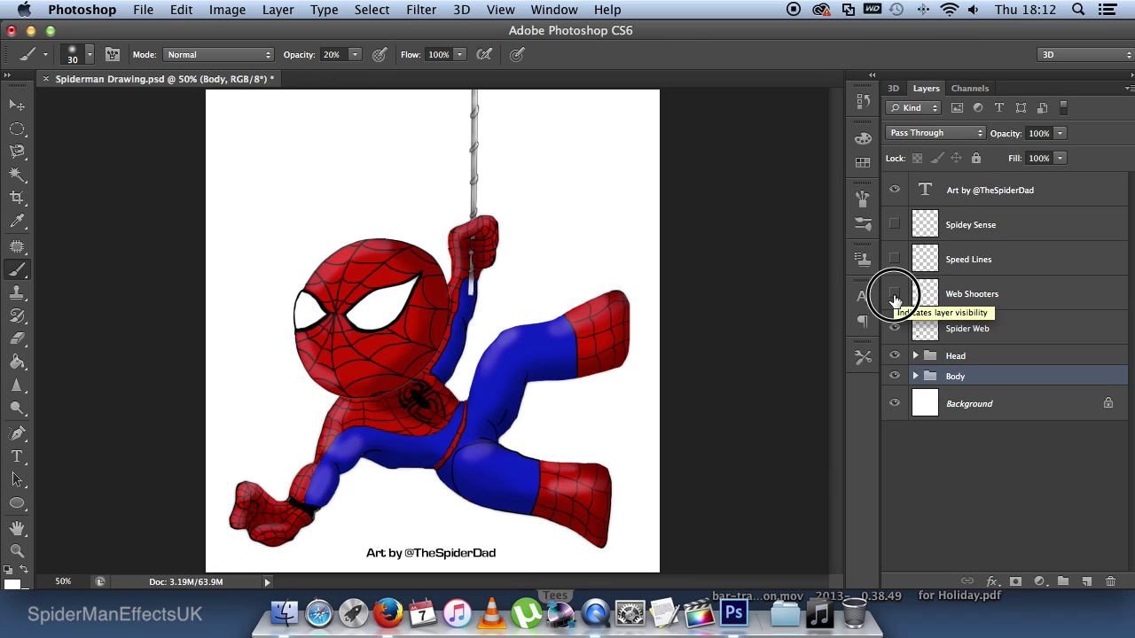
click(894, 294)
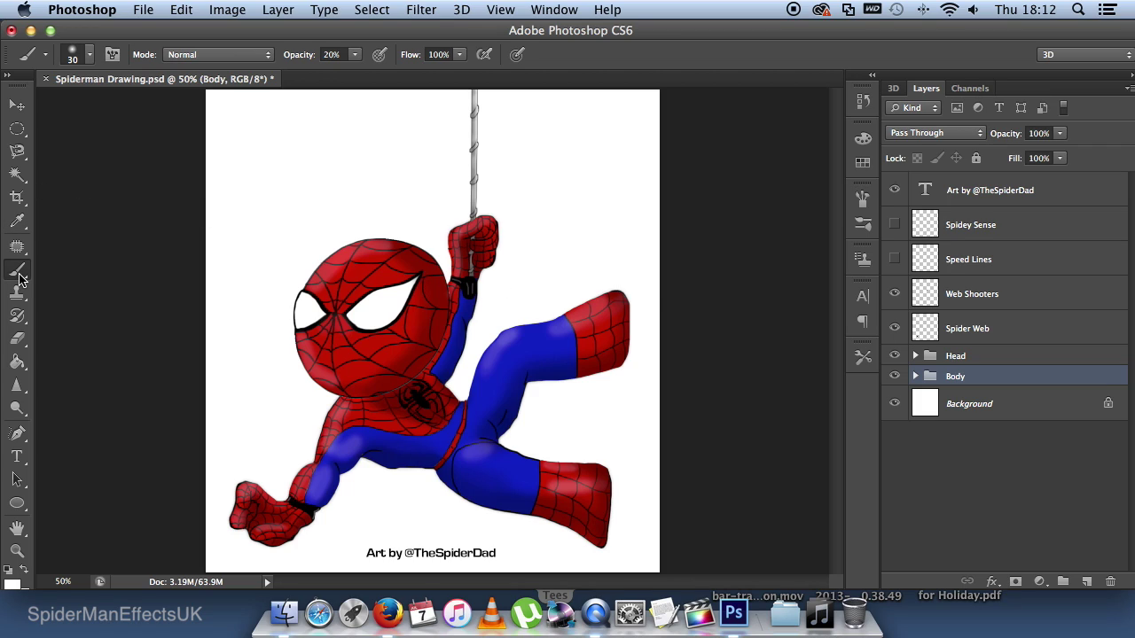
Choose a pointed bristle brush tip and select the Web Shooters layer
click(286, 335)
click(700, 243)
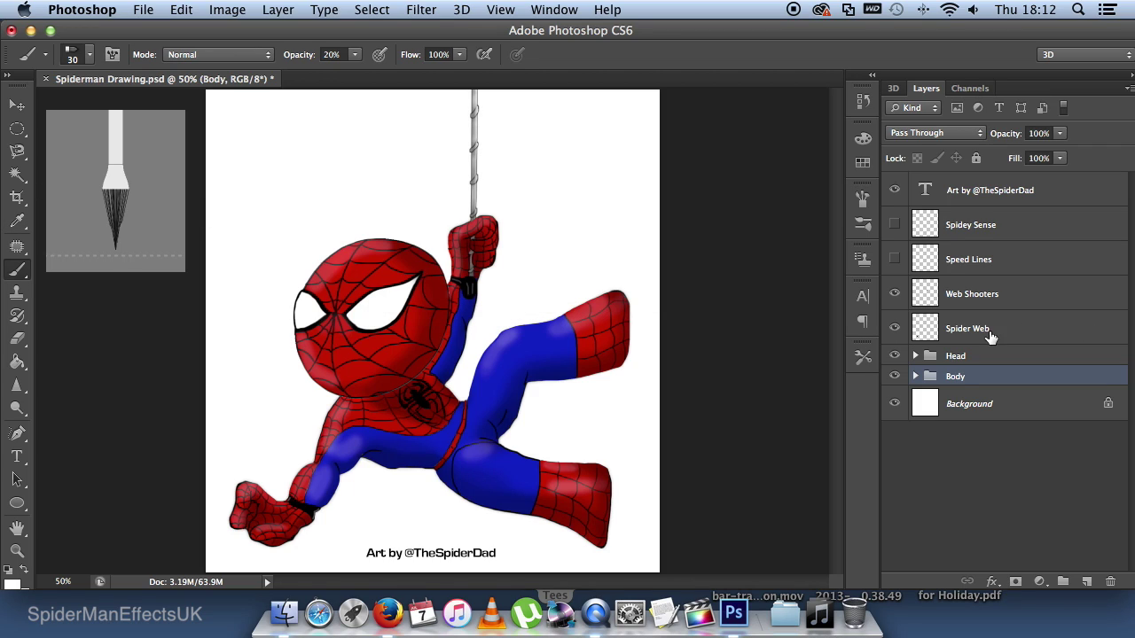
click(984, 298)
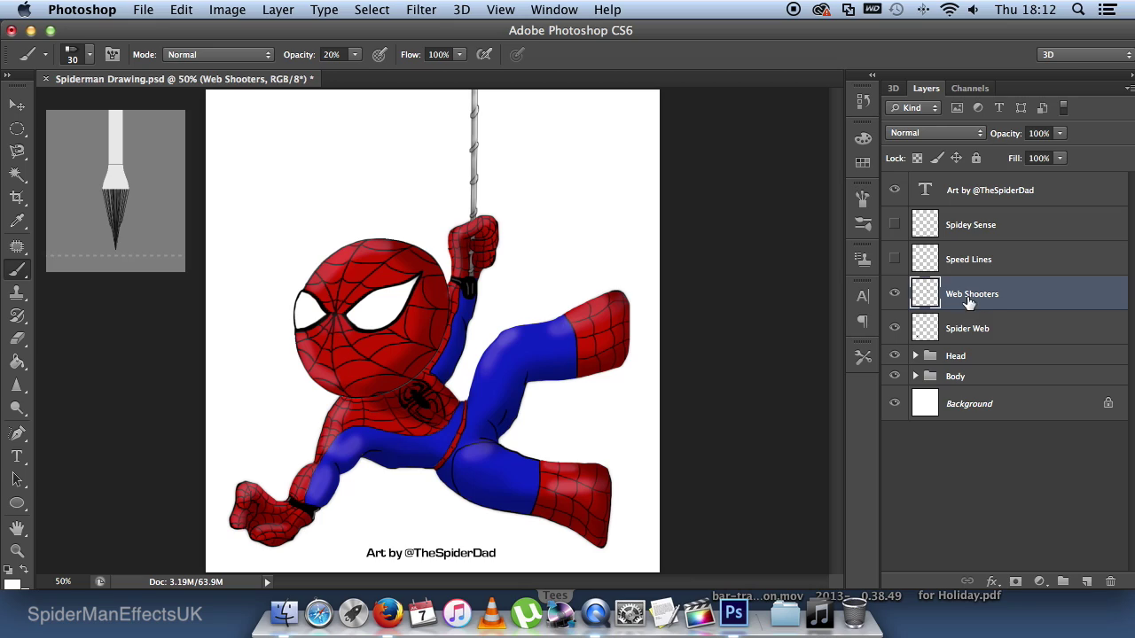